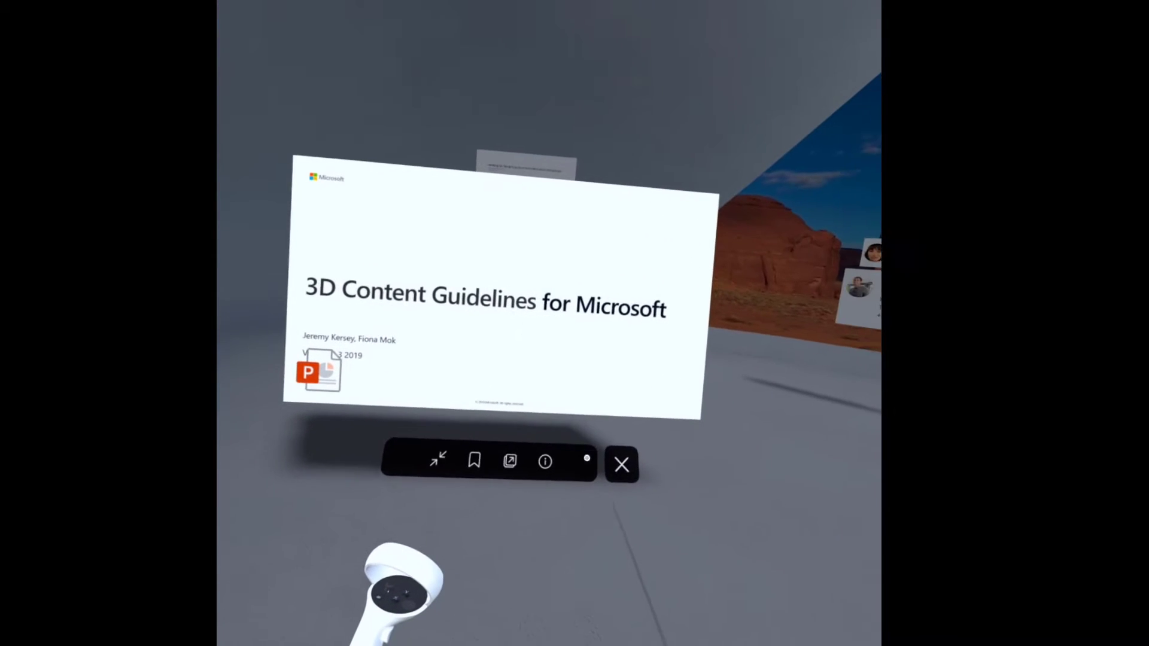
- In VR, close the enlarged slide, then expand and collapse the org chart from the person card
click(616, 468)
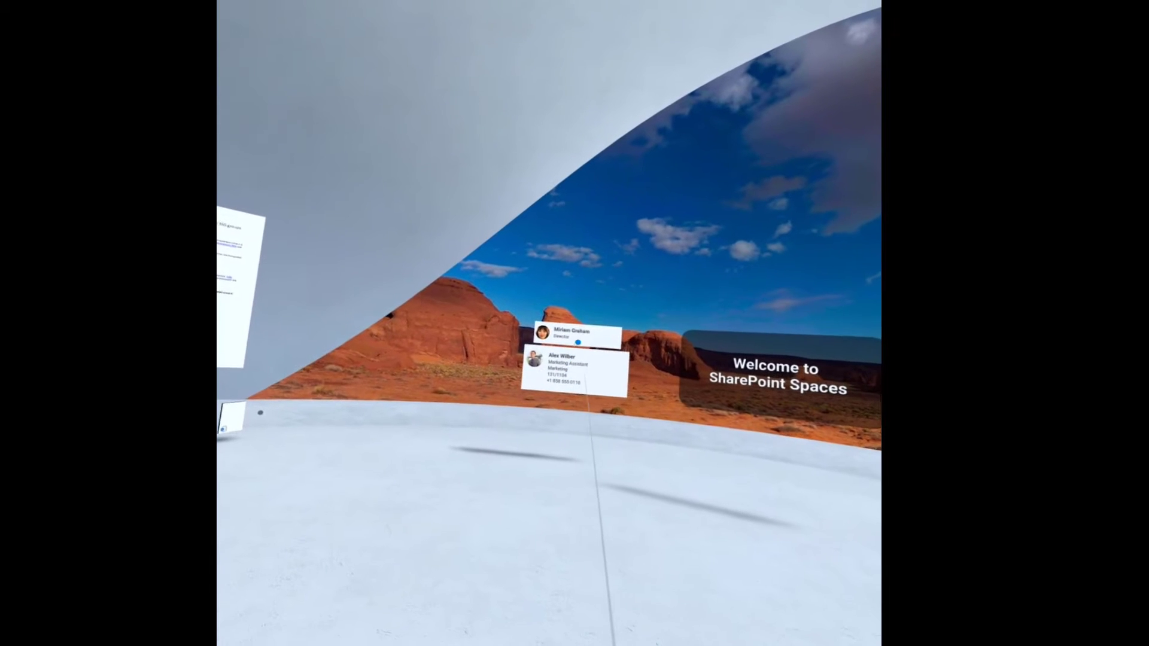
click(570, 354)
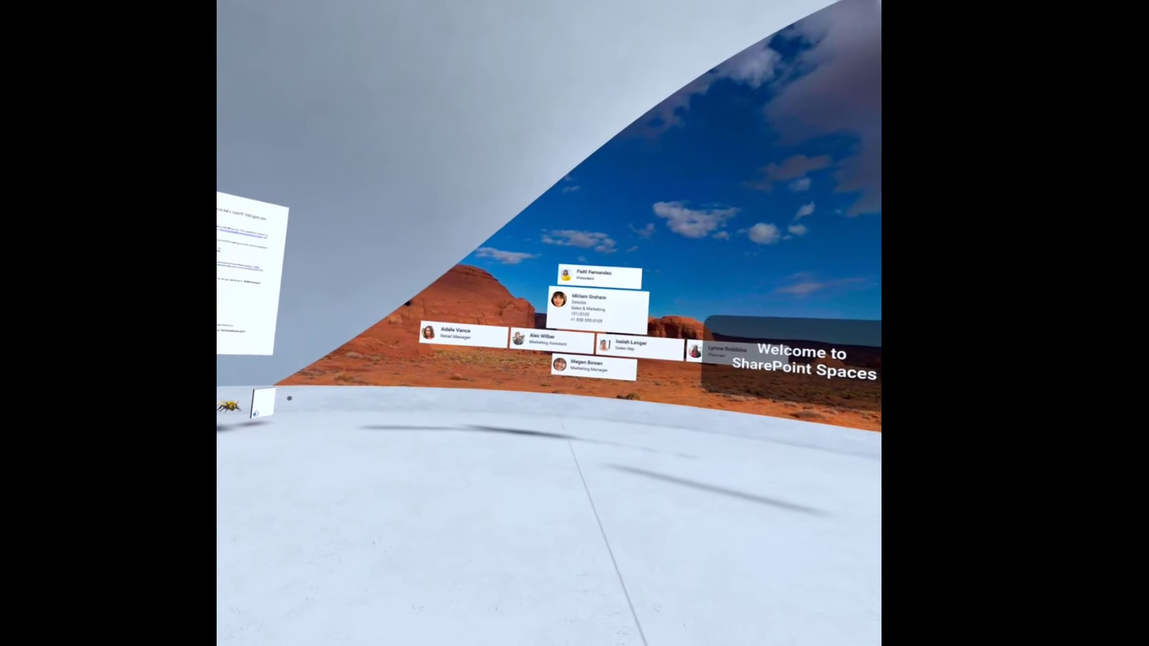
click(539, 346)
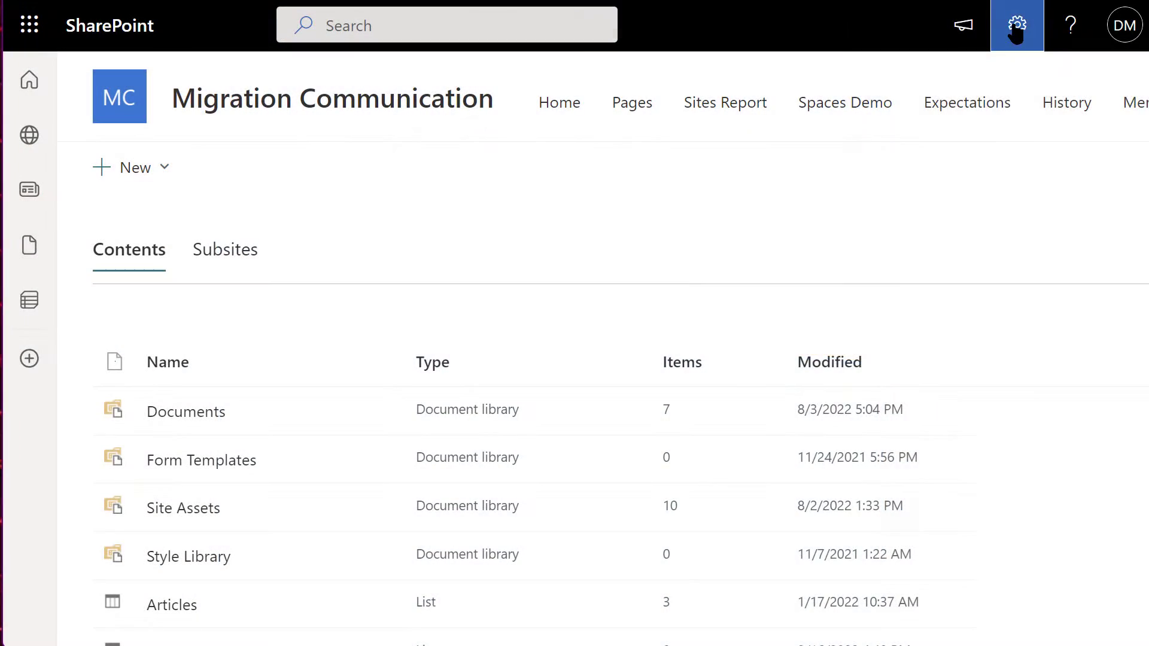
- Go from the gear menu's Site information to the site settings page, then start an in-page search
click(1018, 28)
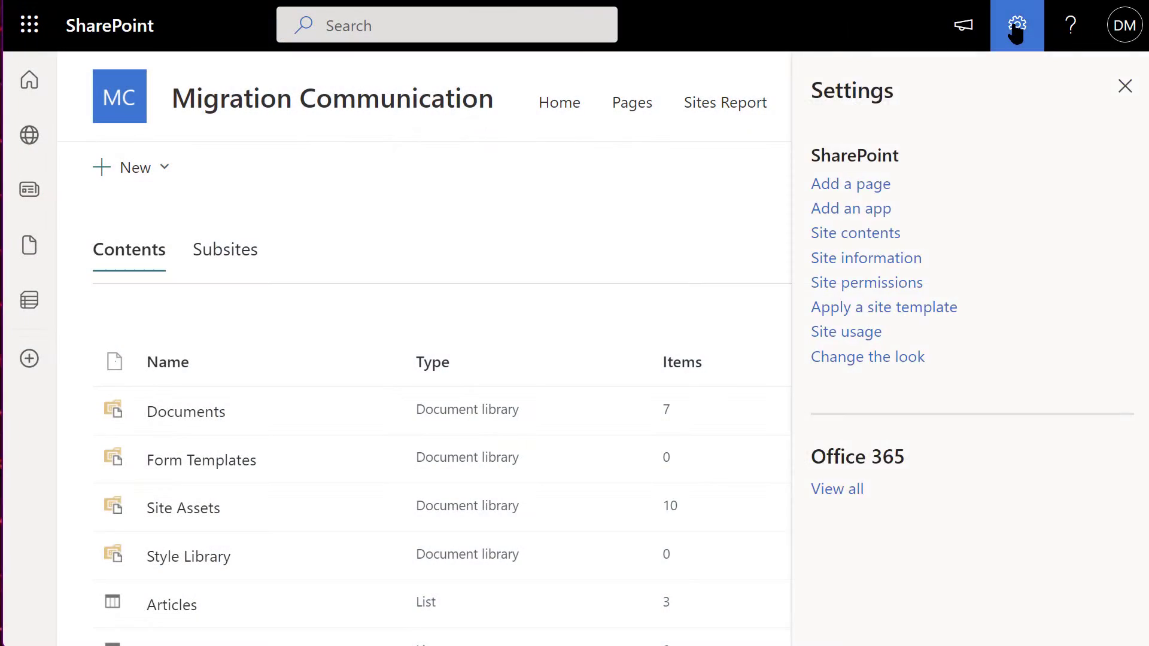
click(880, 261)
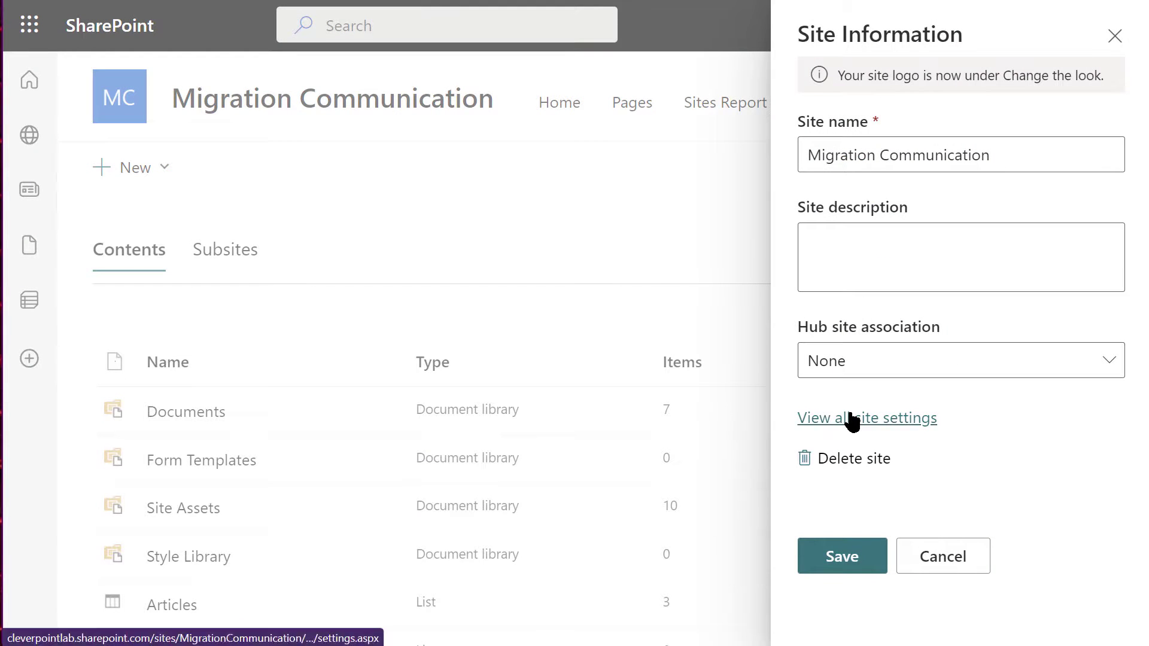
key(ctrl+f)
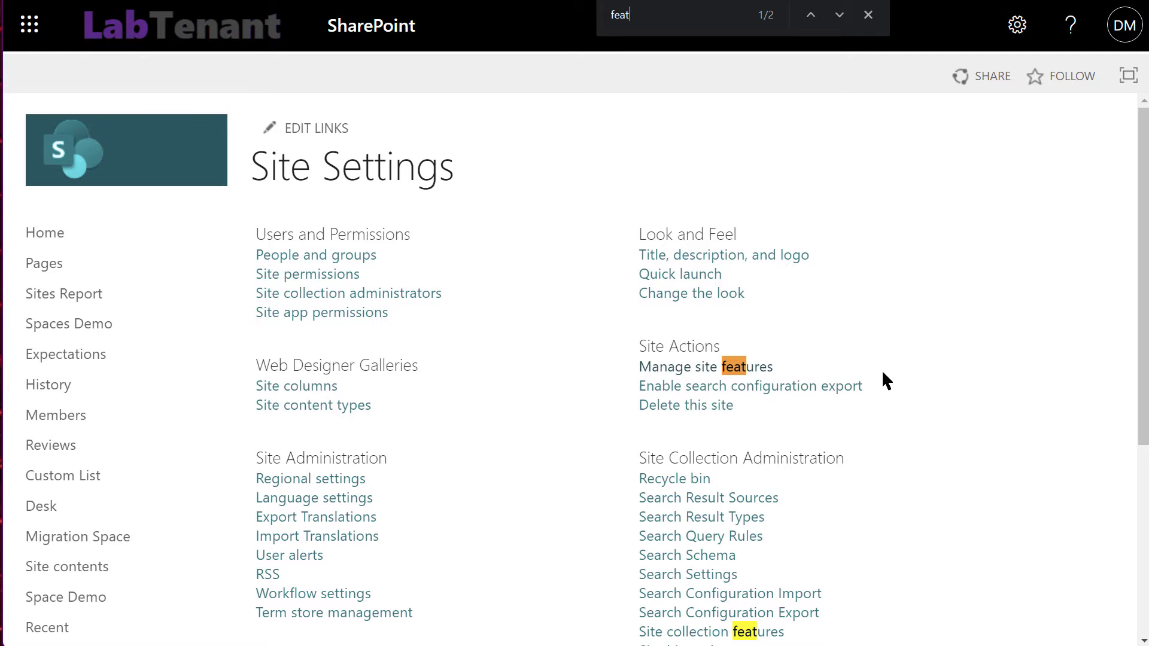
- In Manage site features, activate the Spaces feature
click(731, 368)
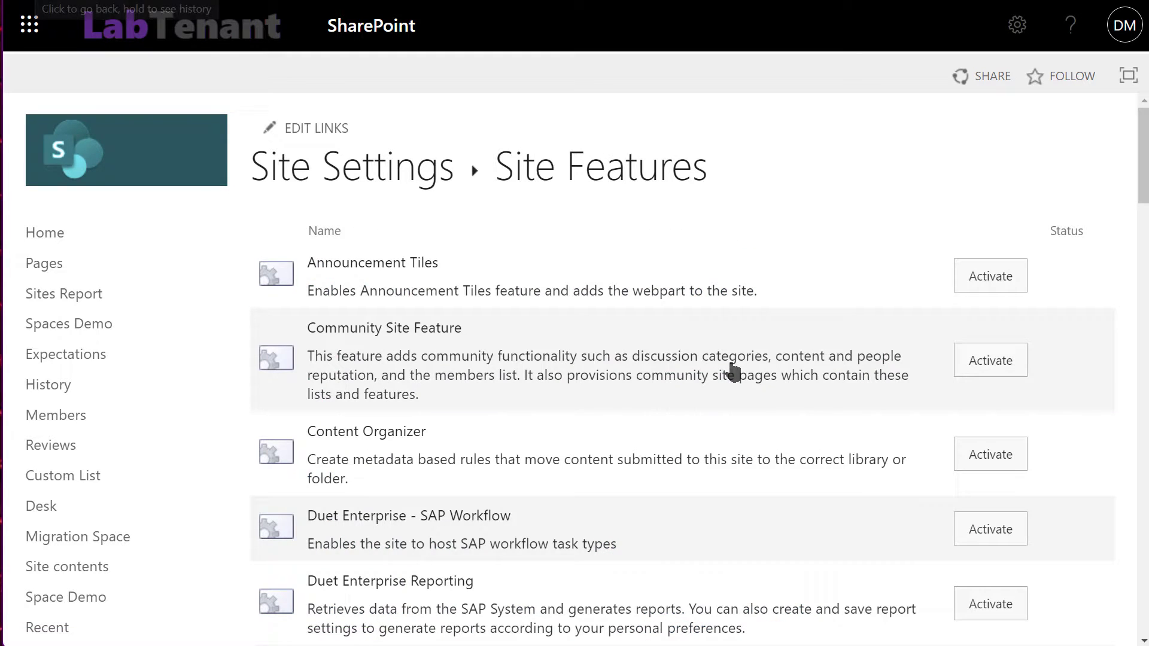
scroll(761, 188, down, 3)
scroll(780, 216, down, 5)
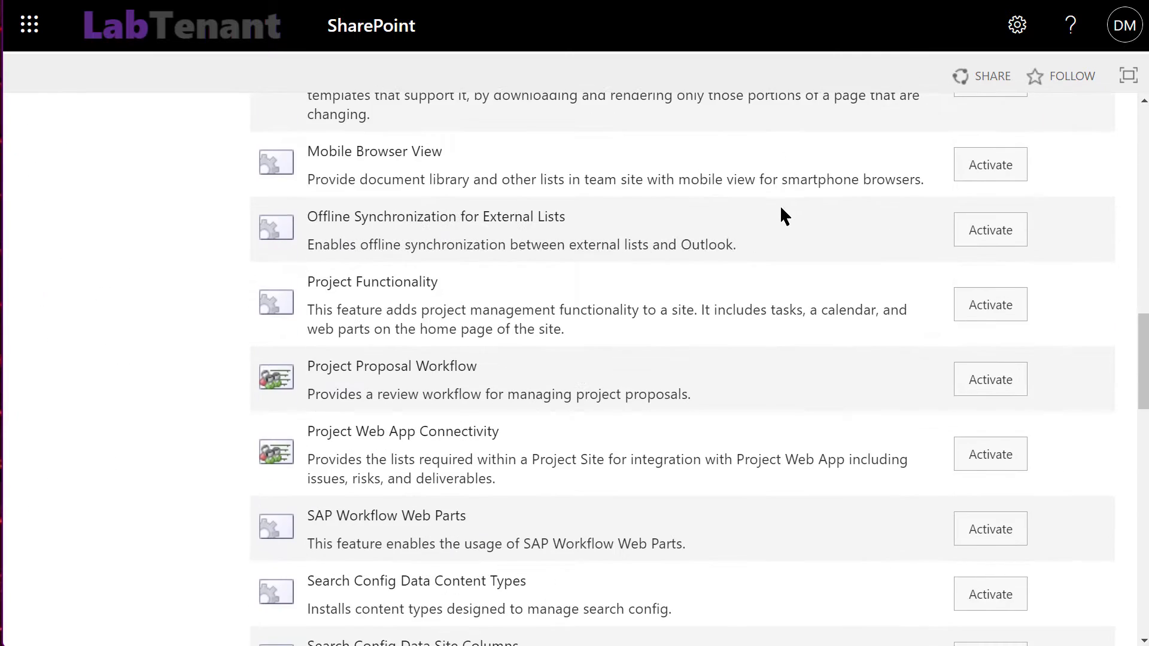
scroll(780, 216, down, 5)
scroll(797, 216, down, 1)
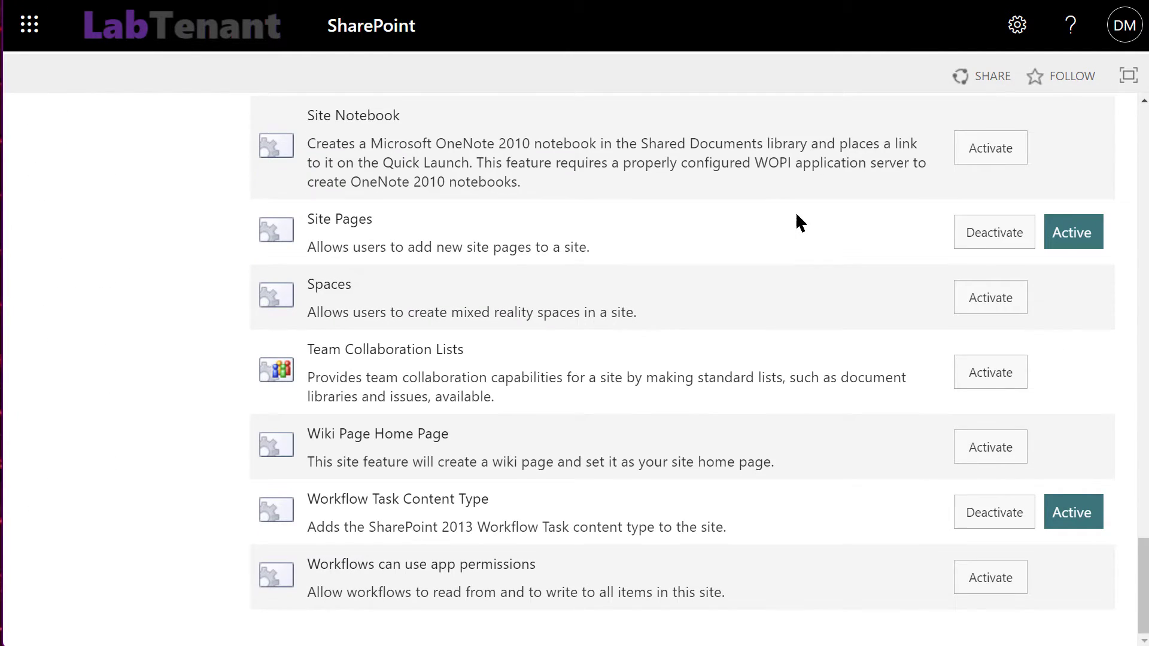
click(979, 292)
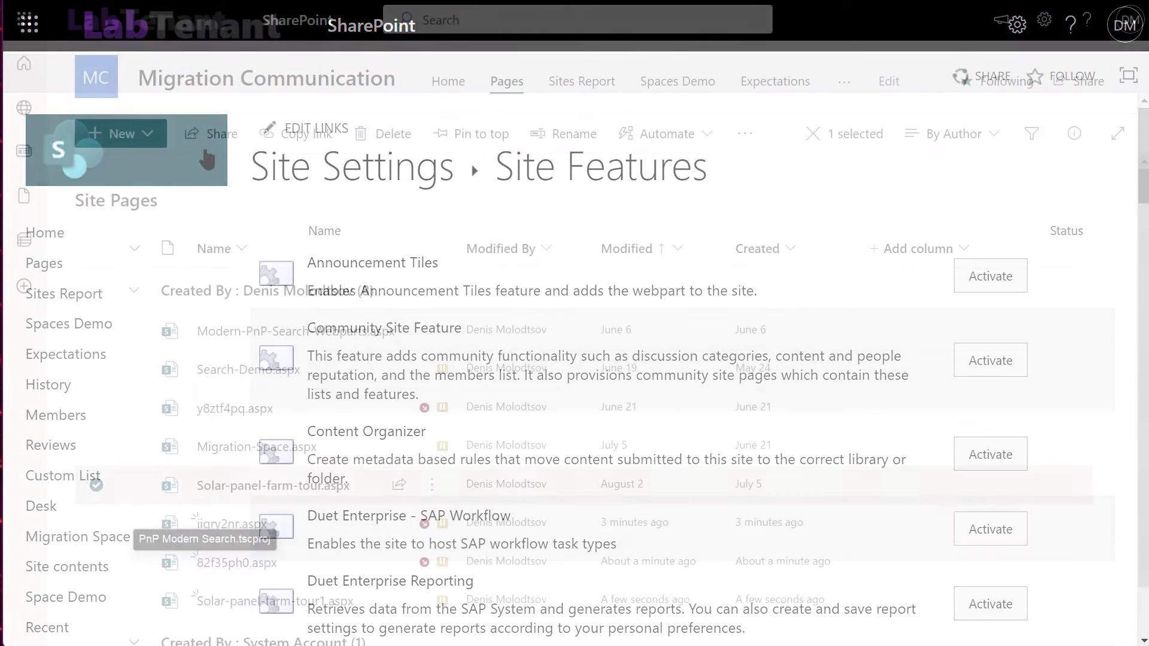
- Create a new Space from the Pages New menu and bring up its Space design settings
click(149, 134)
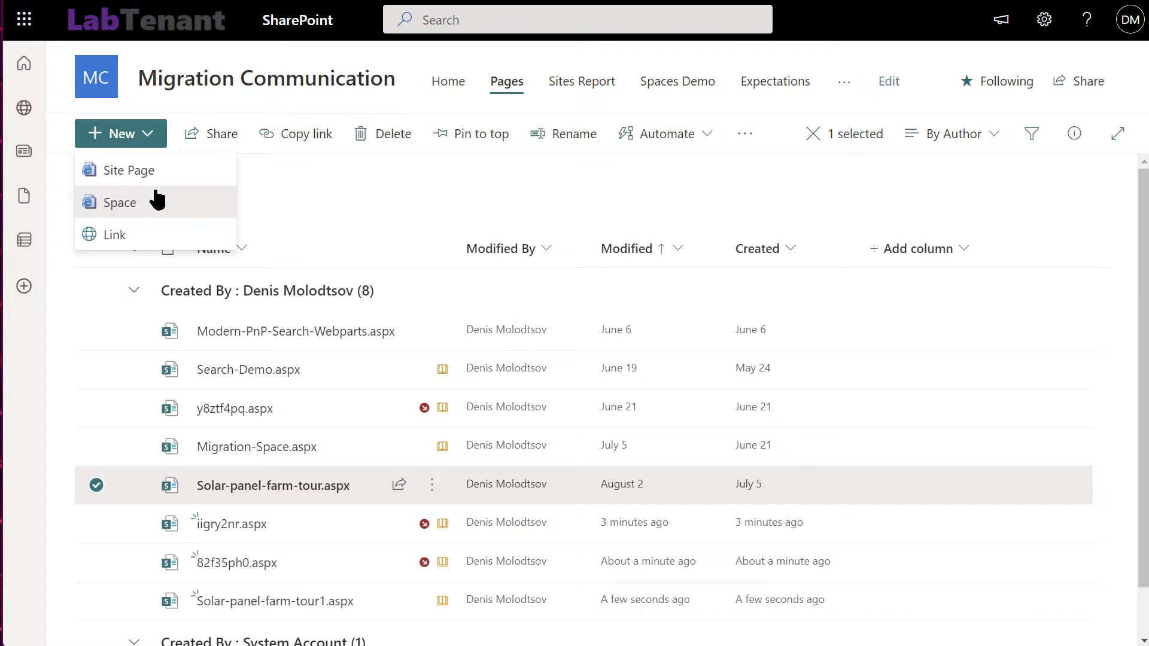
click(148, 202)
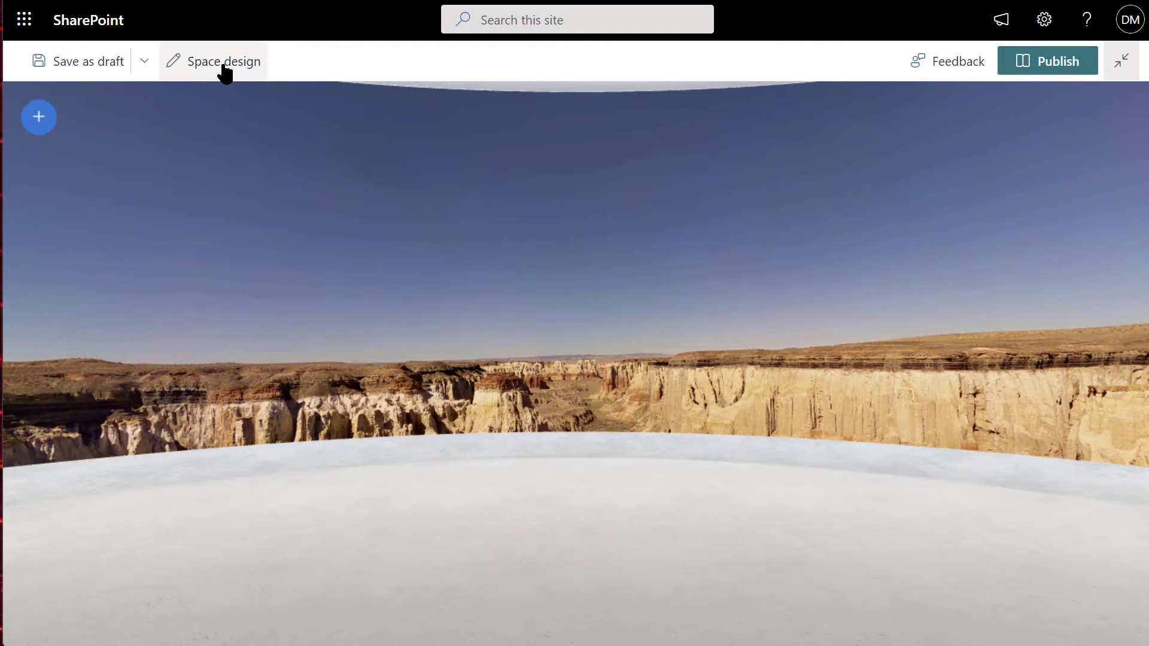
click(223, 65)
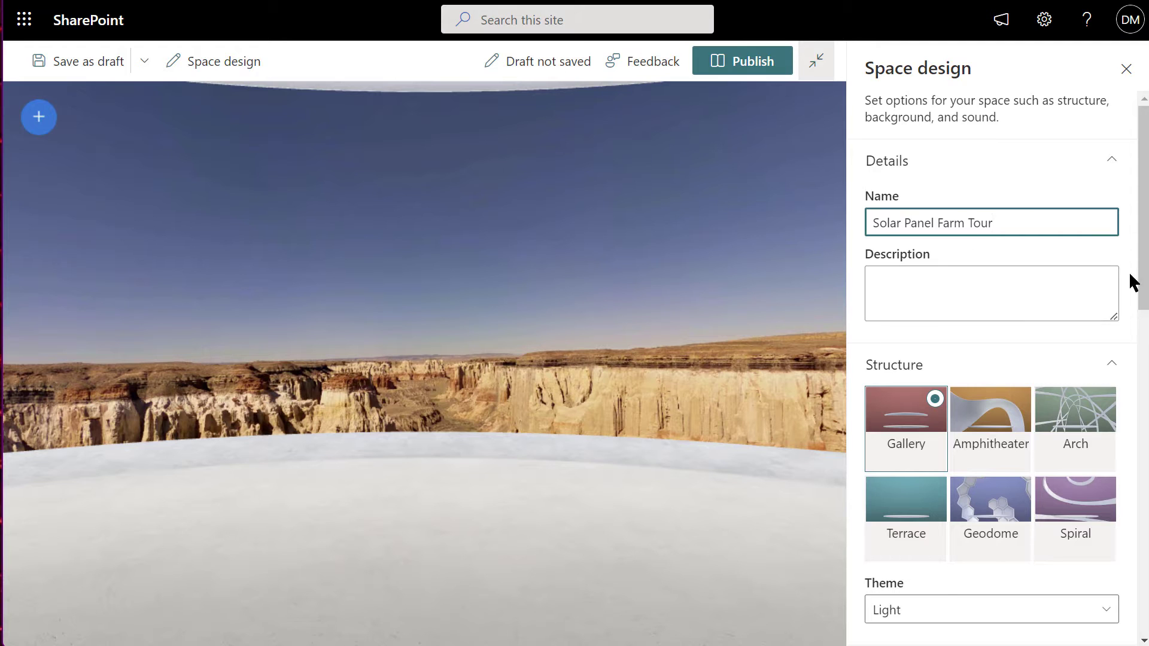
scroll(1129, 281, down, 5)
mouse_move(761, 471)
mouse_down()
mouse_move(312, 497)
mouse_move(620, 465)
mouse_move(410, 458)
mouse_move(647, 436)
mouse_move(405, 464)
mouse_move(457, 458)
mouse_up()
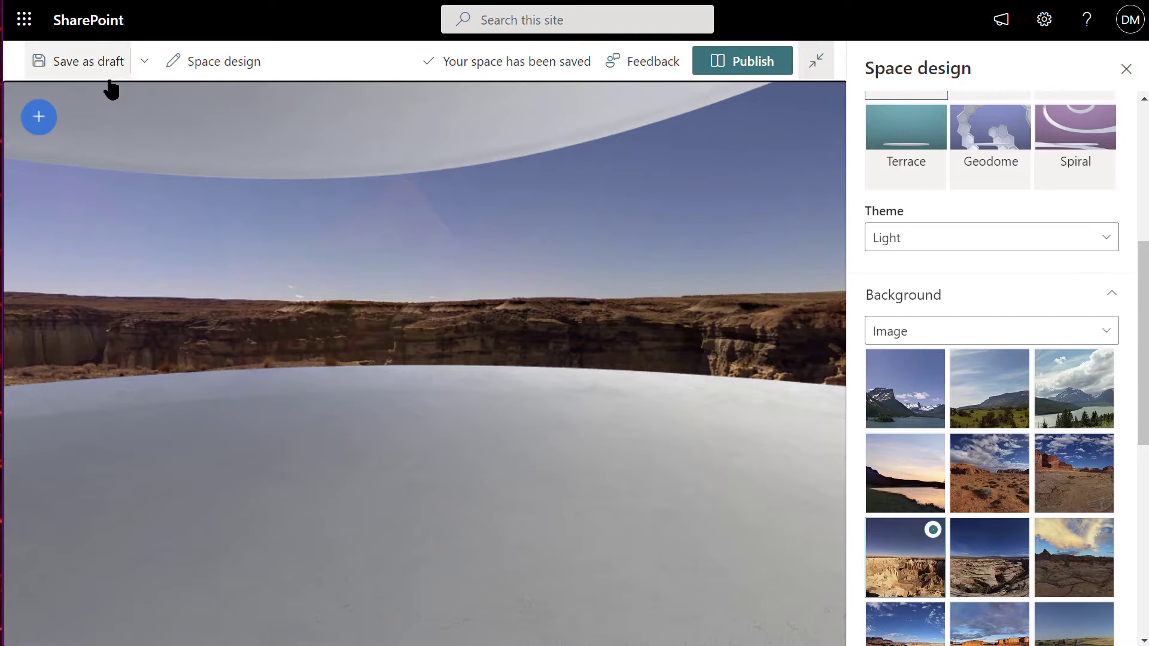
- Open the space editor's web part picker with the blue + button
click(39, 118)
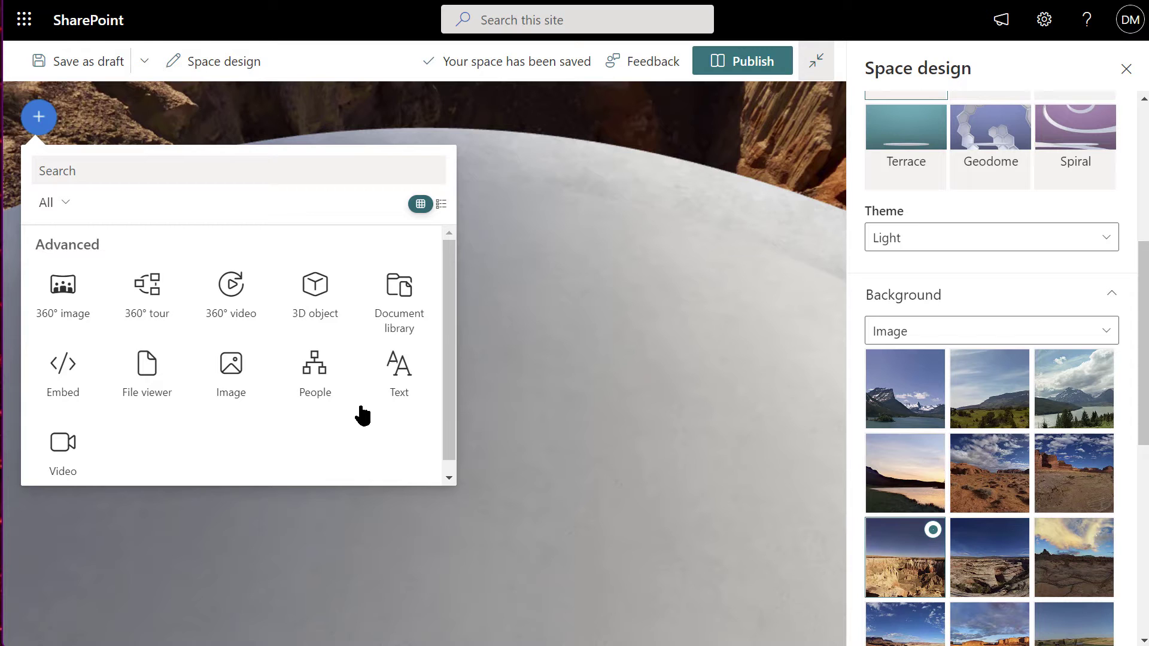
- Place a text element reading 'Welcome to SharePoint!', then choose 3D object from the picker
click(396, 398)
click(395, 372)
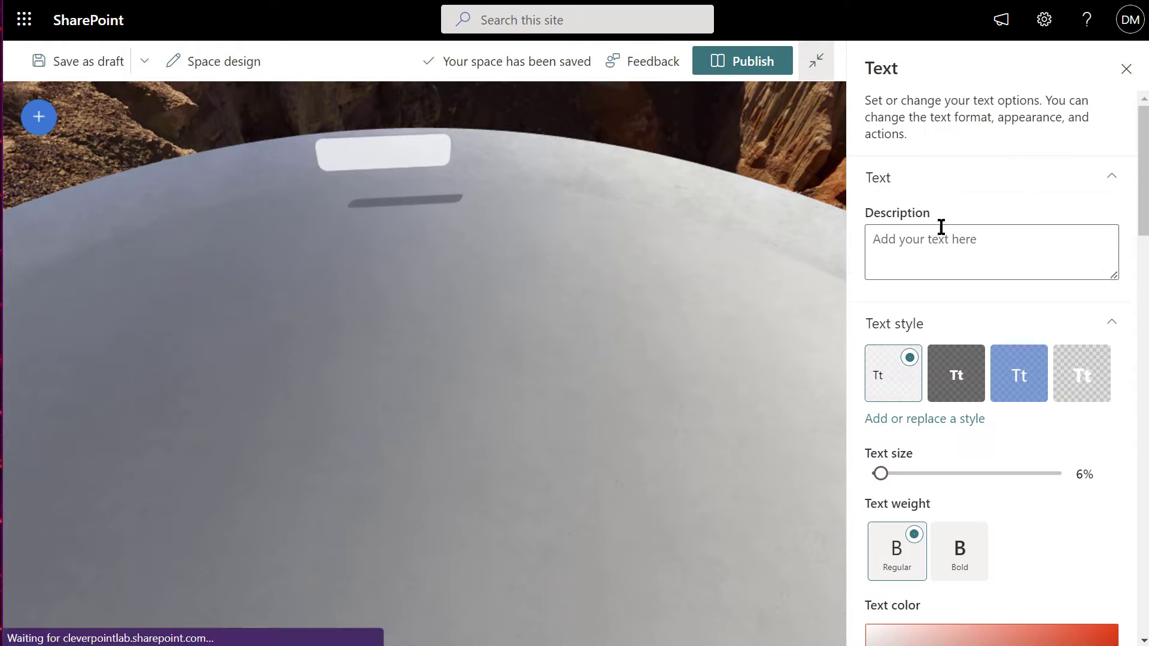
click(941, 225)
text(Welcome to SharePoint!)
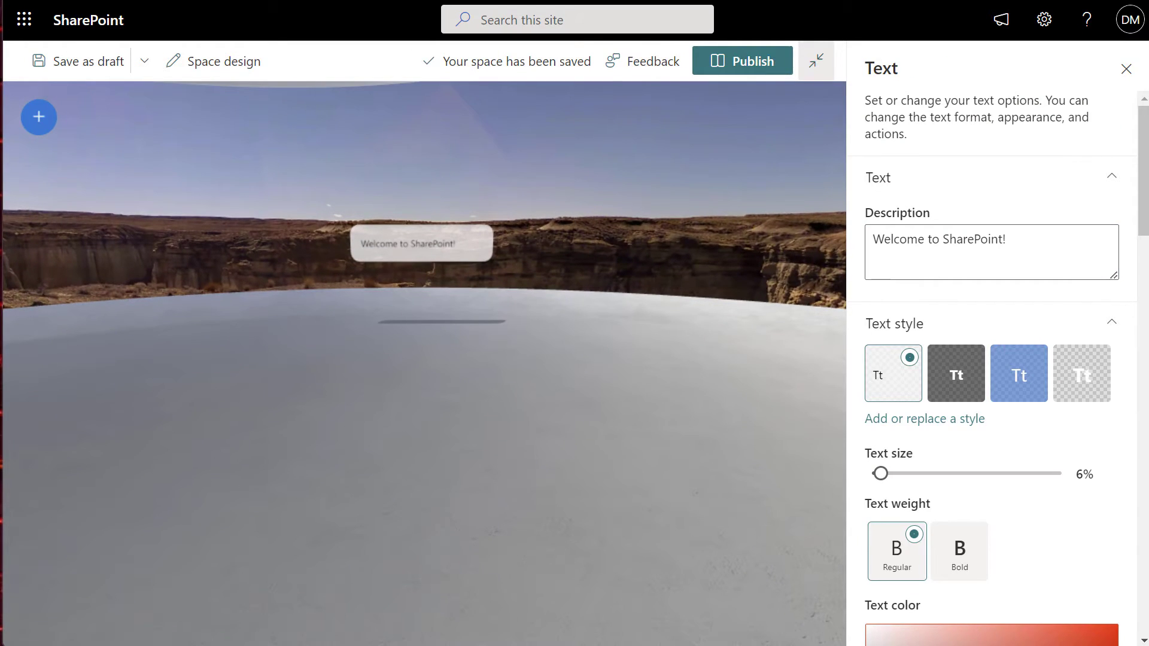
click(39, 124)
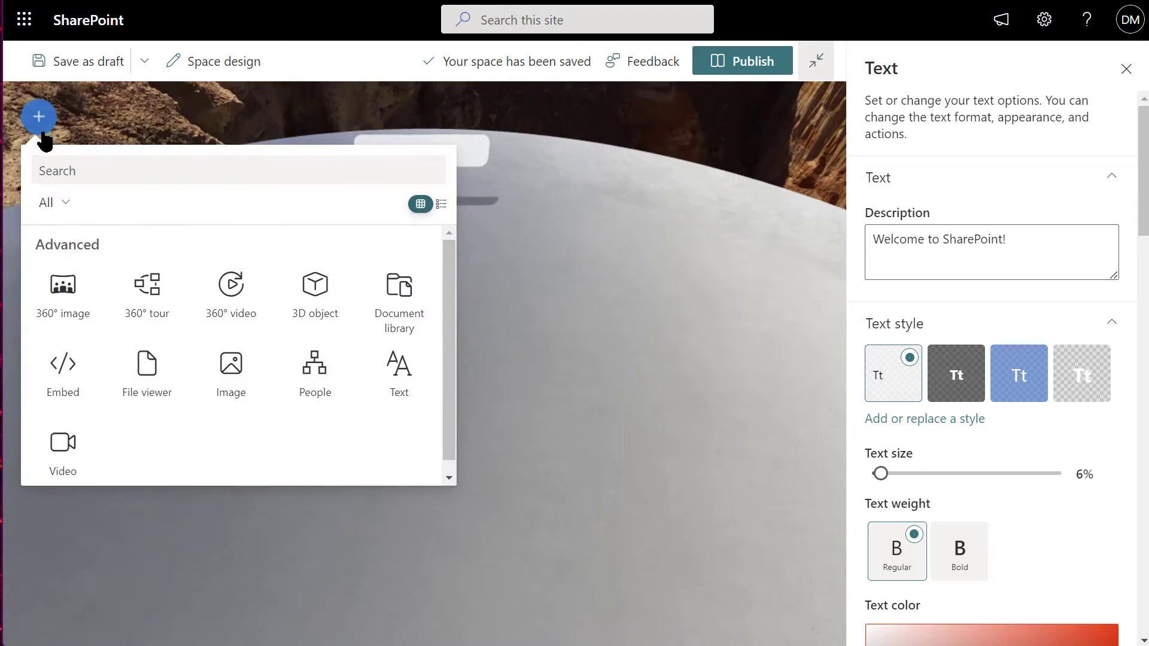
click(306, 286)
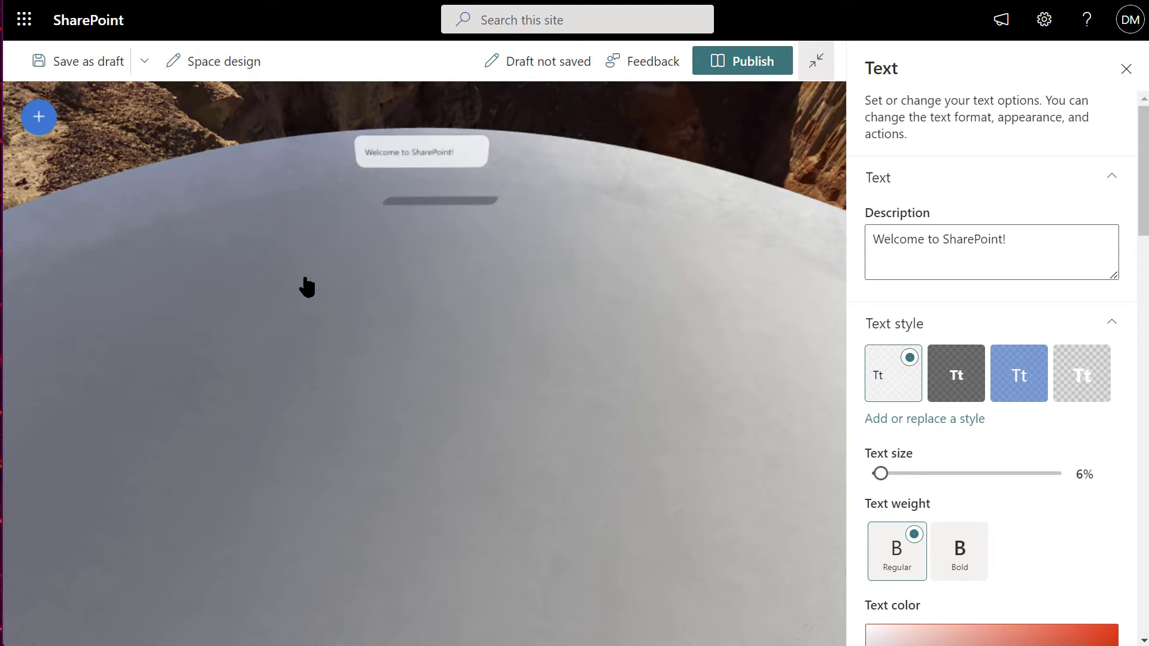
- Insert the Bee 3D model into the space, then choose Document library from the picker
click(700, 198)
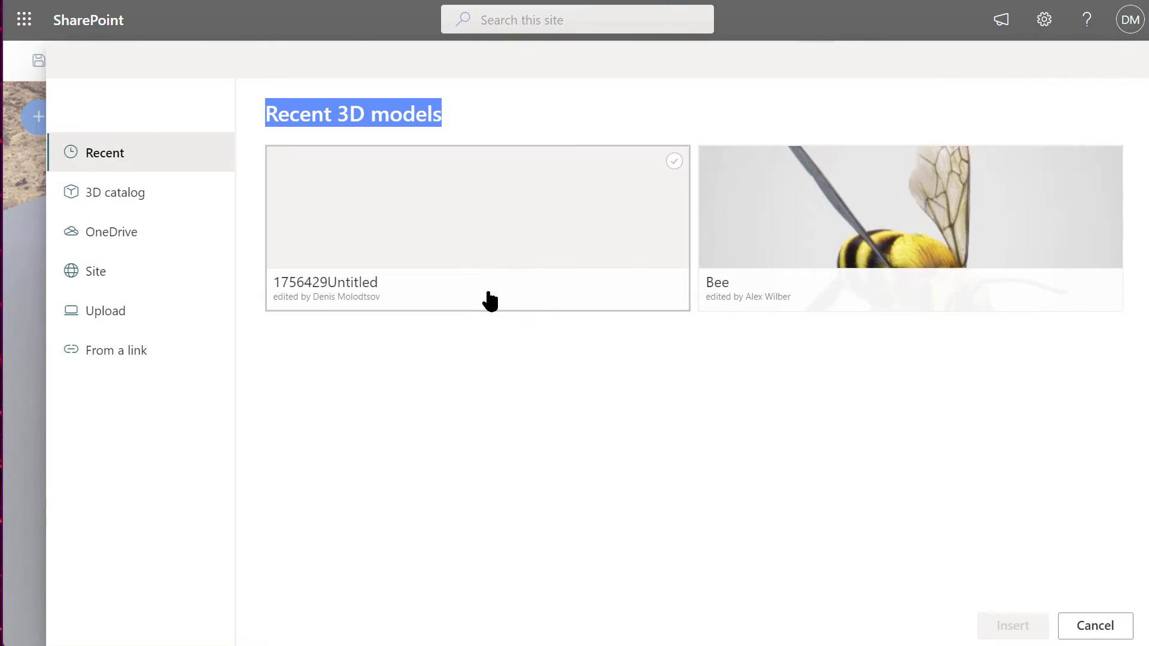
click(787, 232)
click(1012, 626)
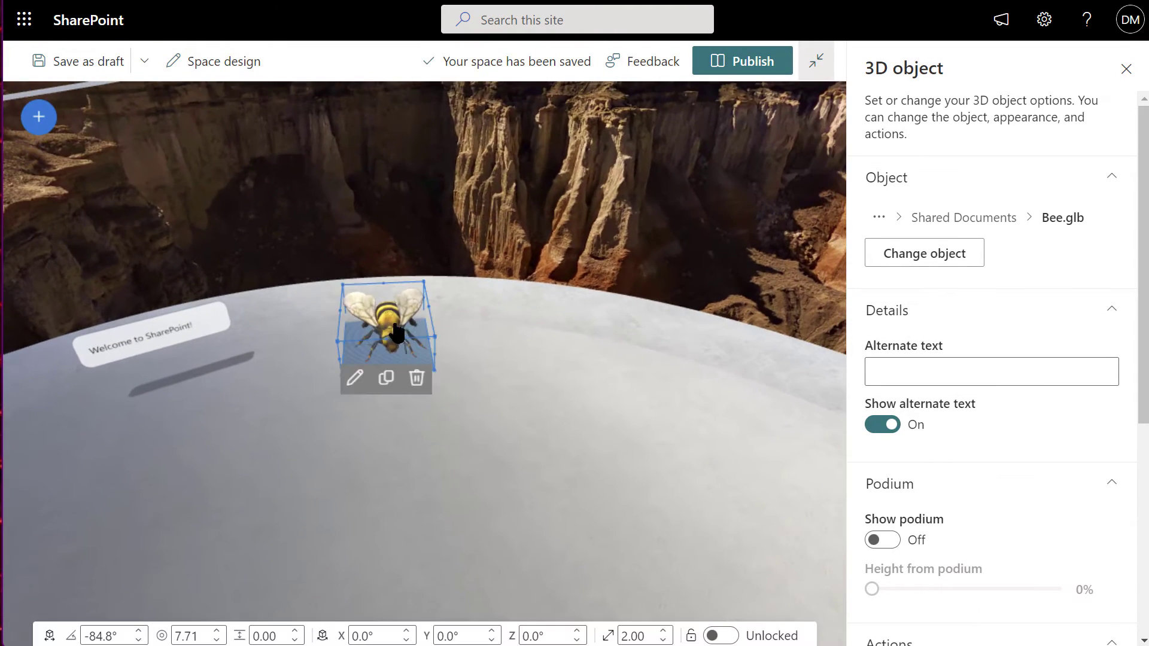
click(38, 116)
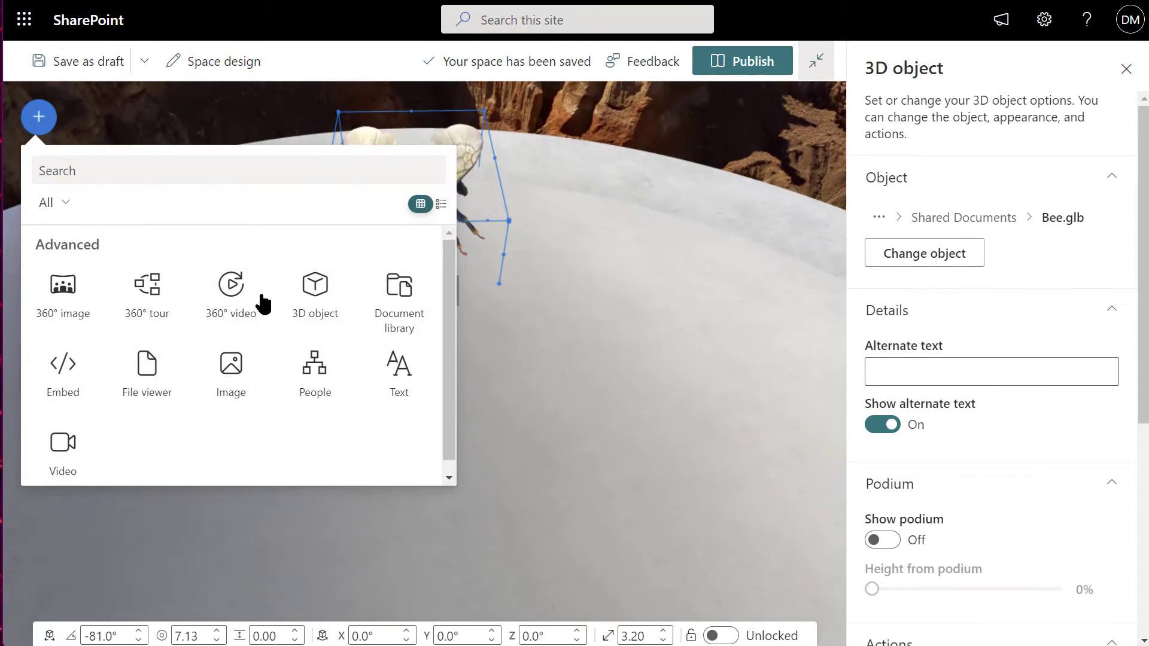
click(402, 306)
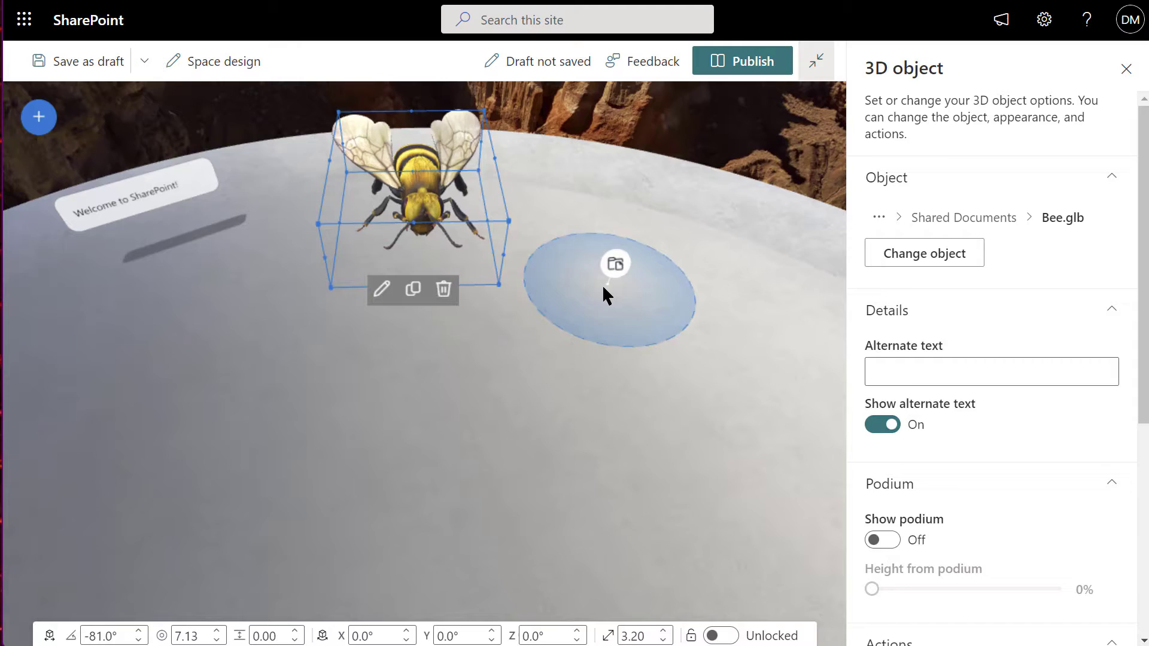
- Place the document library beside the bee, showing the site's Documents library
click(609, 294)
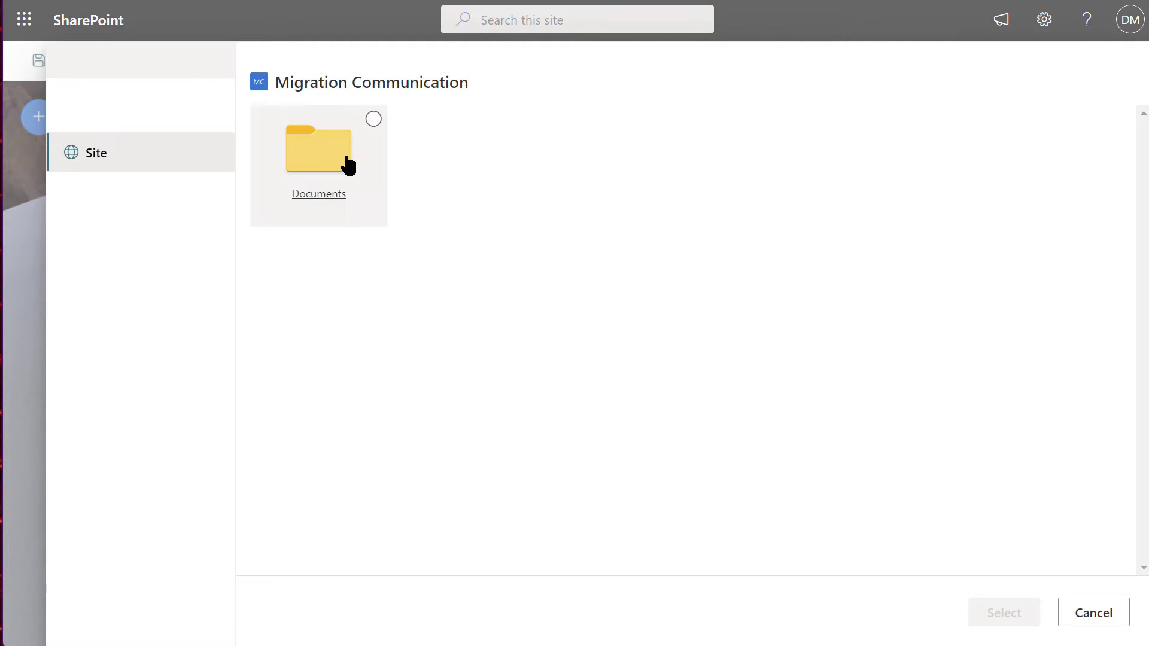
click(343, 155)
click(1000, 613)
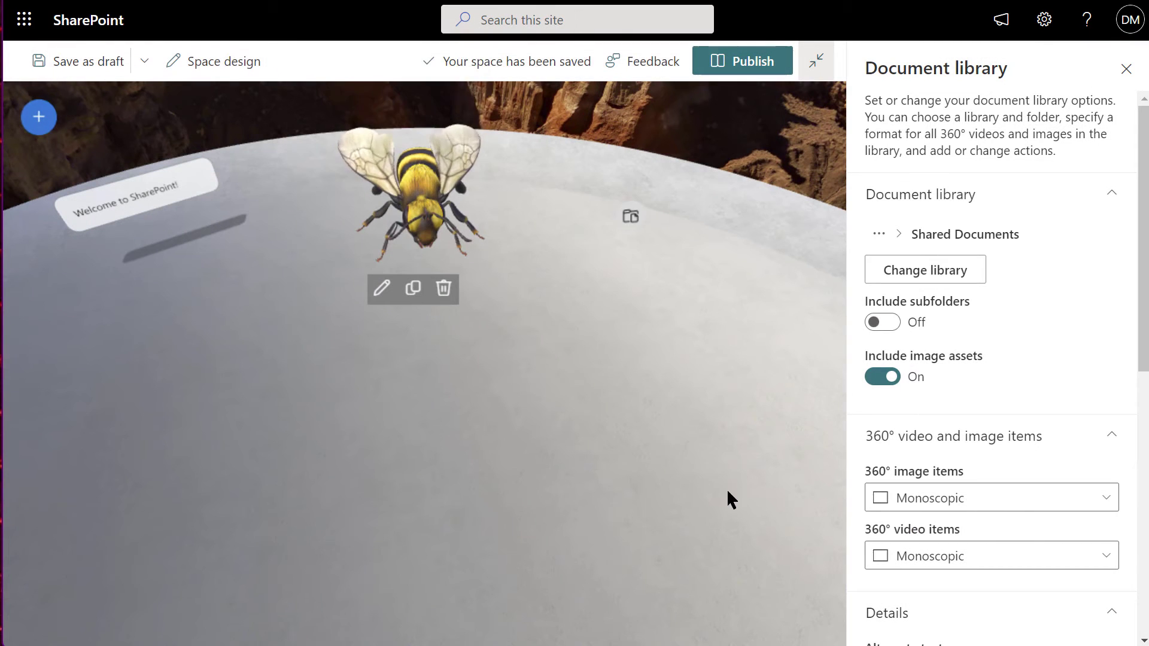
- Rotate the view, scale up the document library display, and close its settings
drag(669, 301, 440, 299)
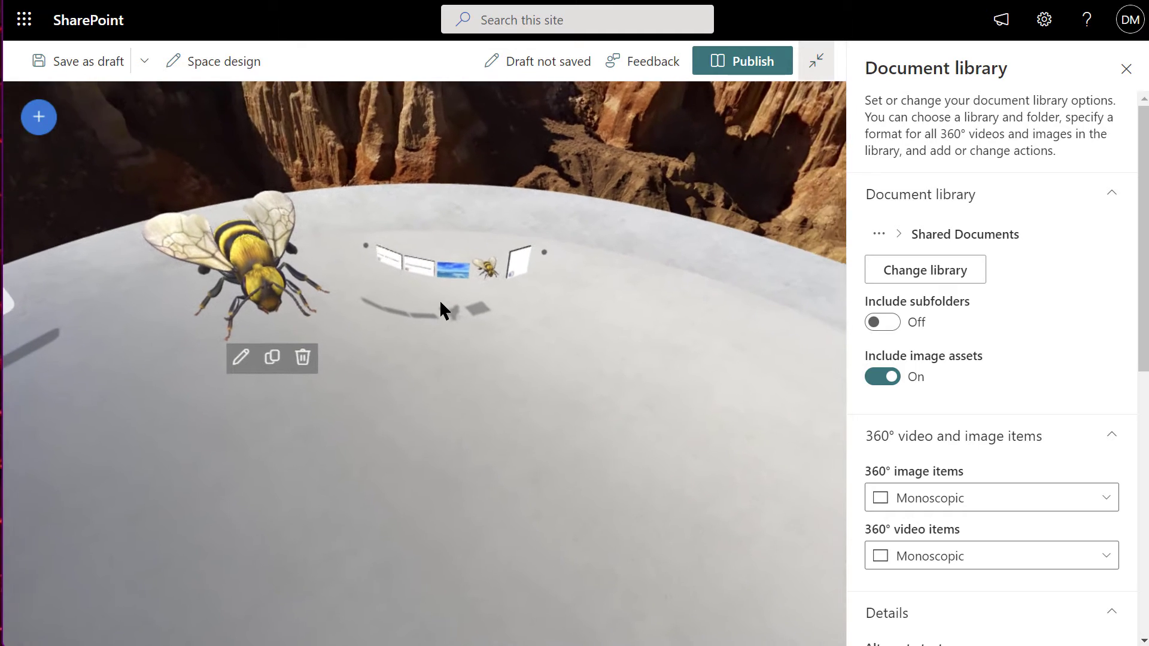
click(494, 216)
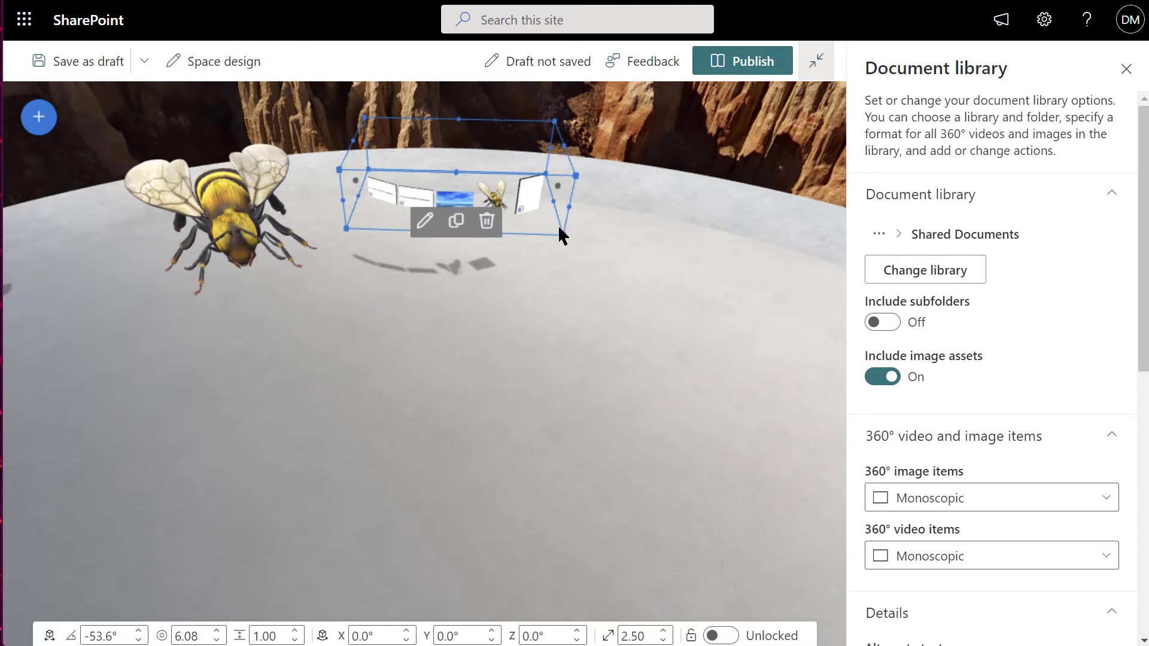
drag(570, 178, 679, 183)
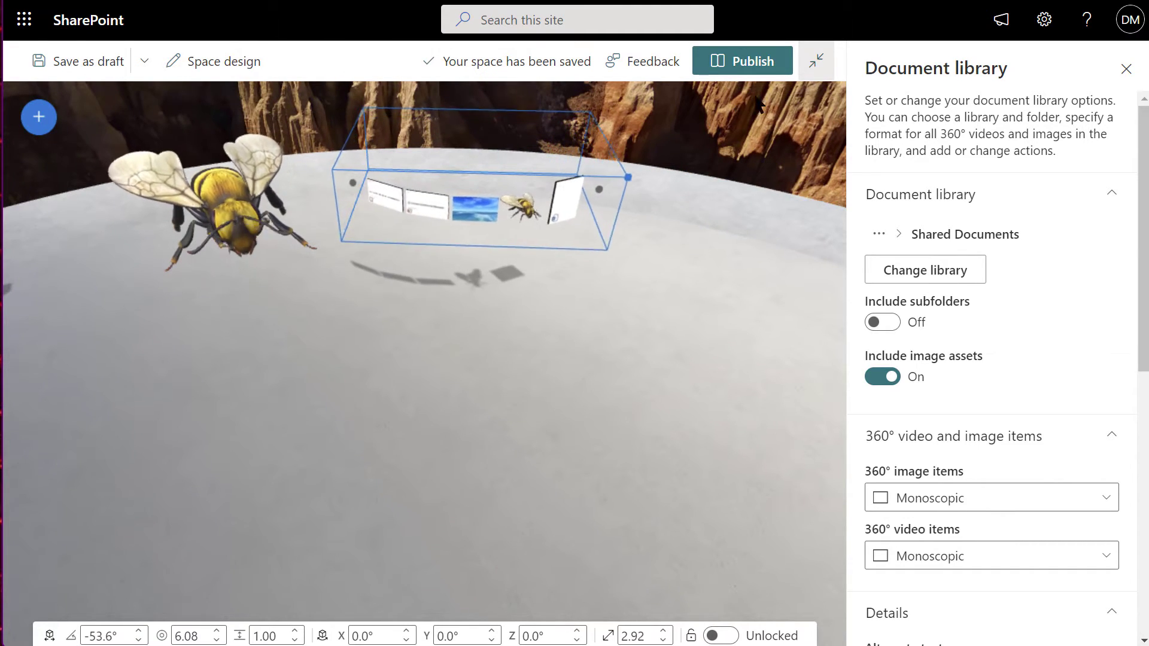
click(592, 220)
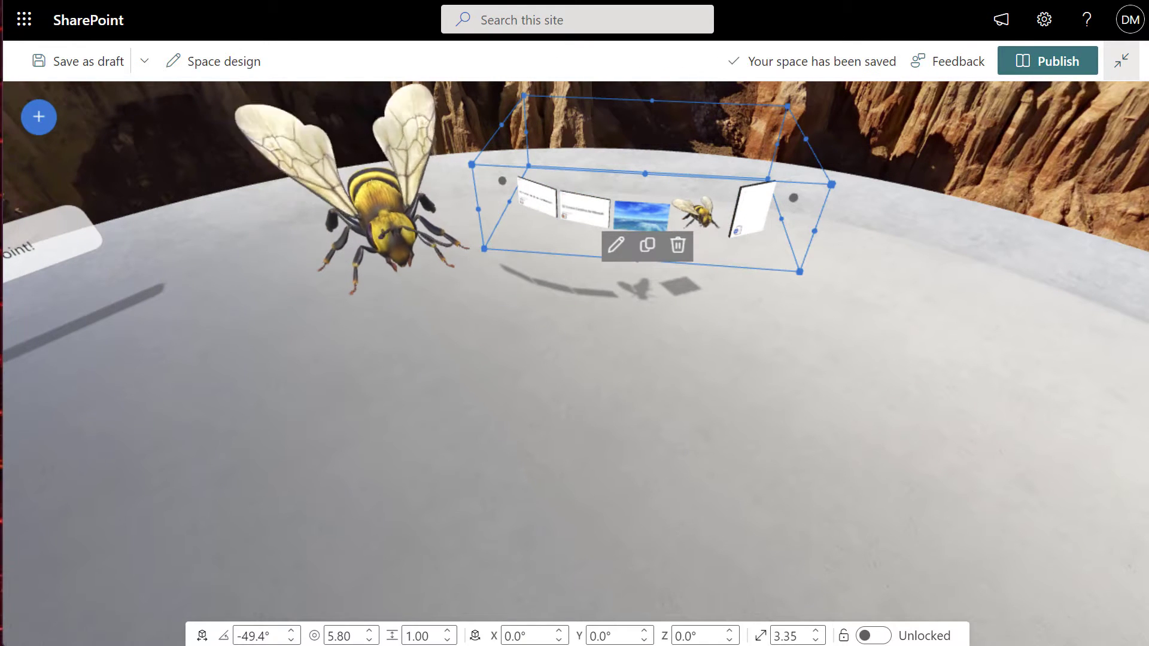
- Place a People org chart card for the suggested person, with the podium turned on then off
click(38, 117)
click(313, 359)
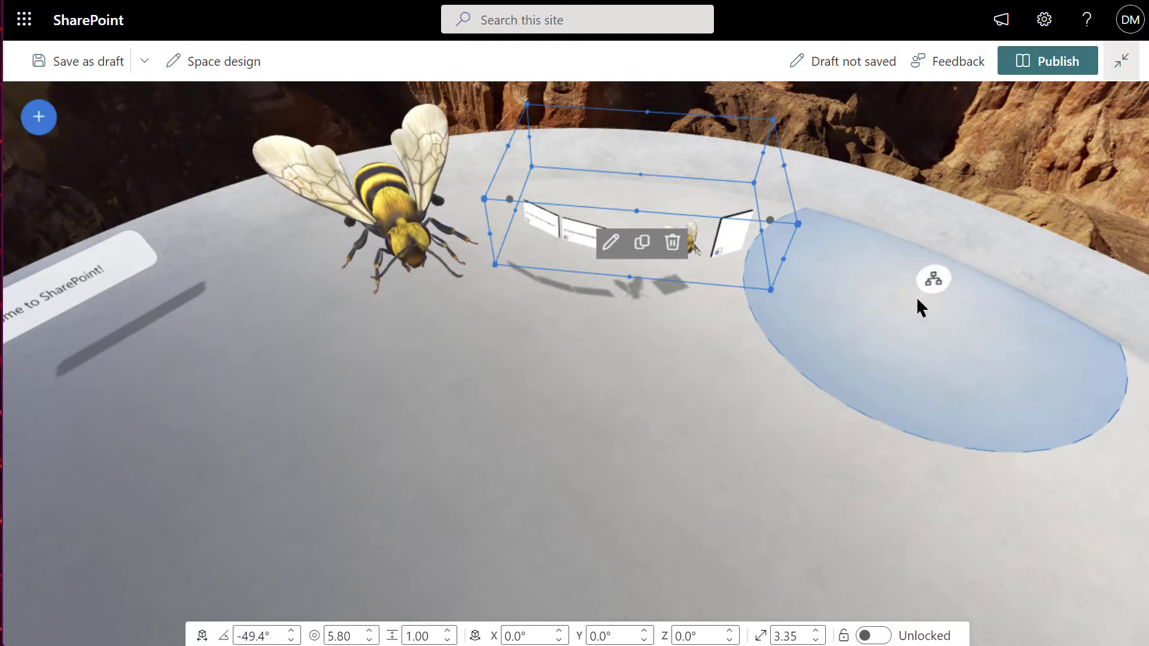
click(916, 305)
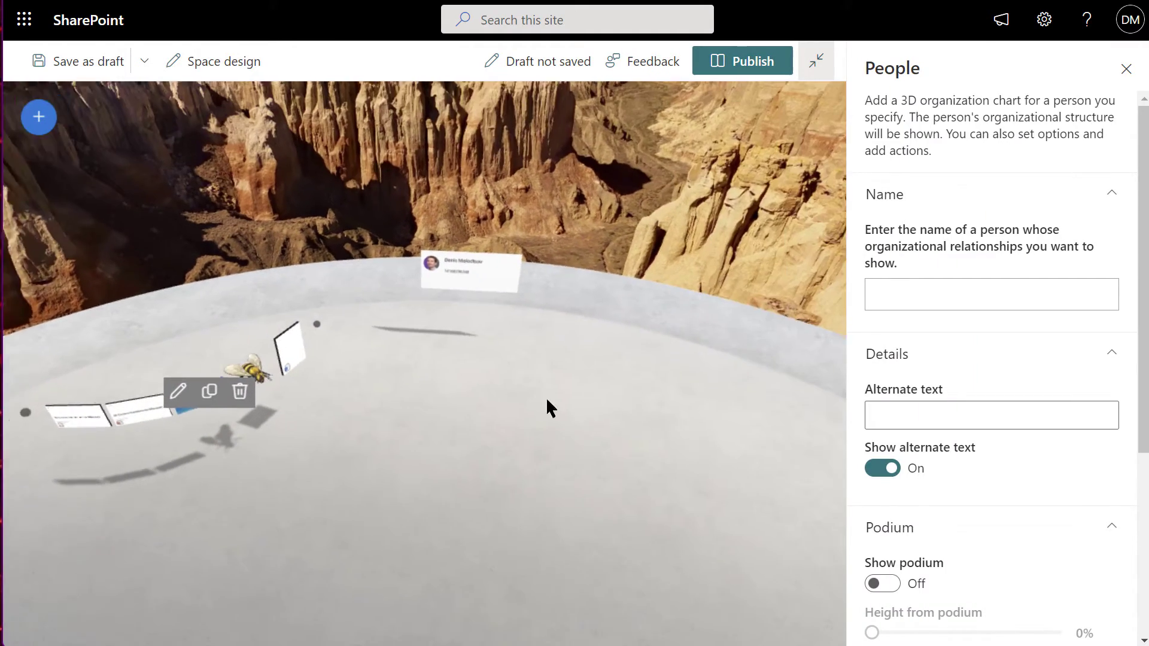
click(1122, 359)
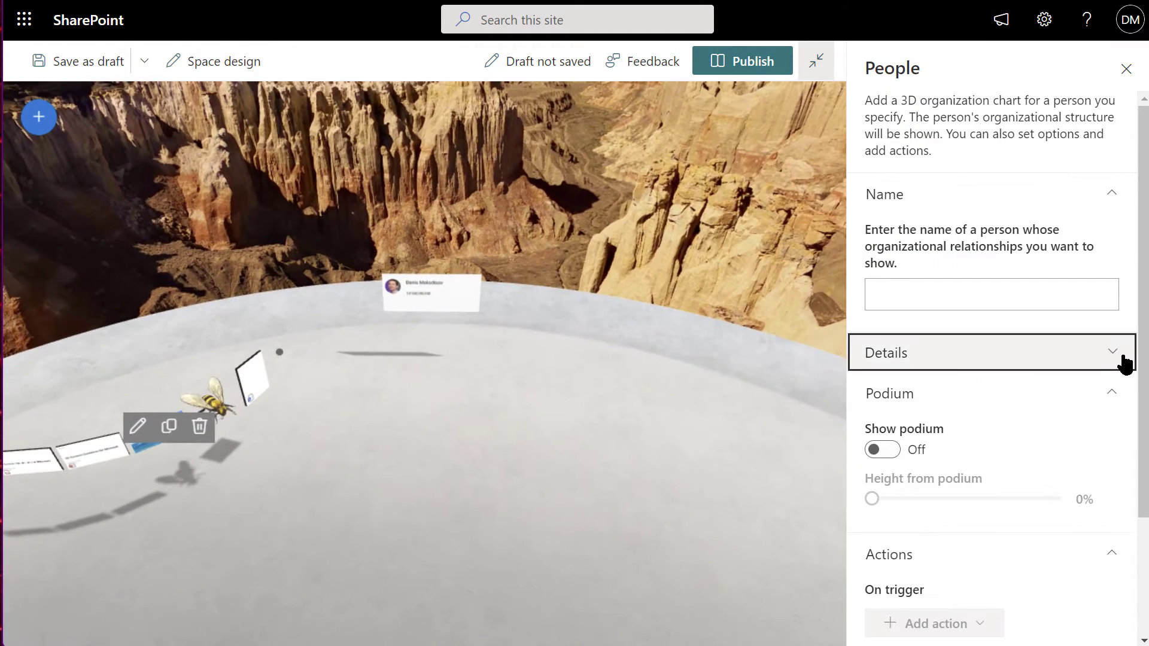
click(889, 454)
click(889, 452)
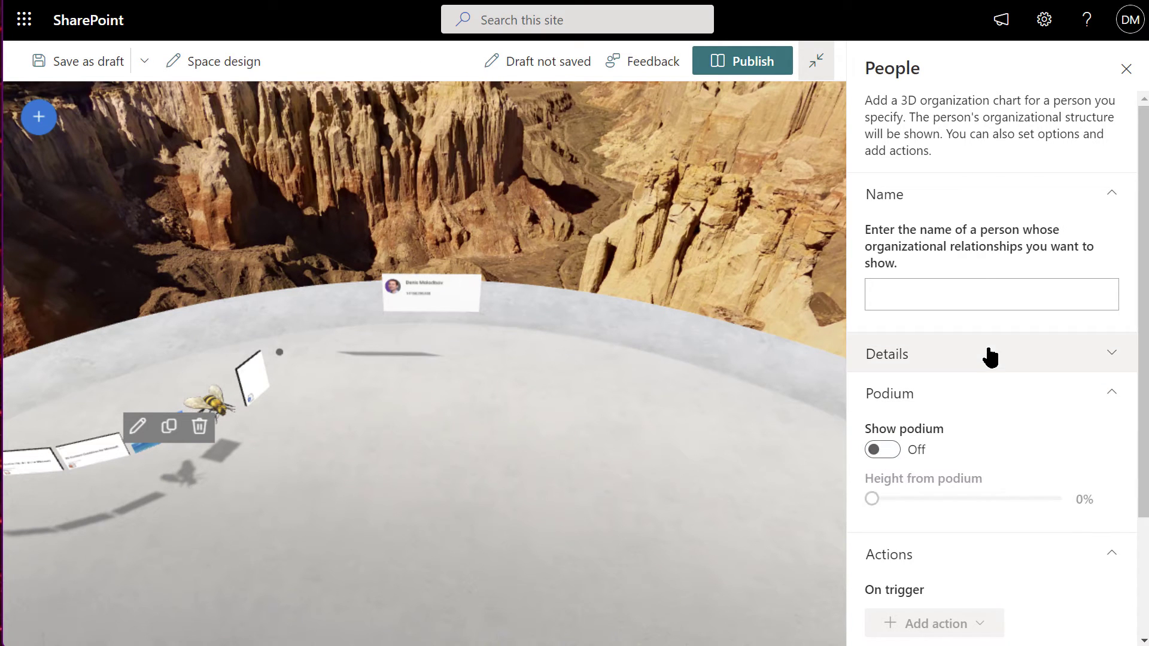
click(969, 291)
text(denis)
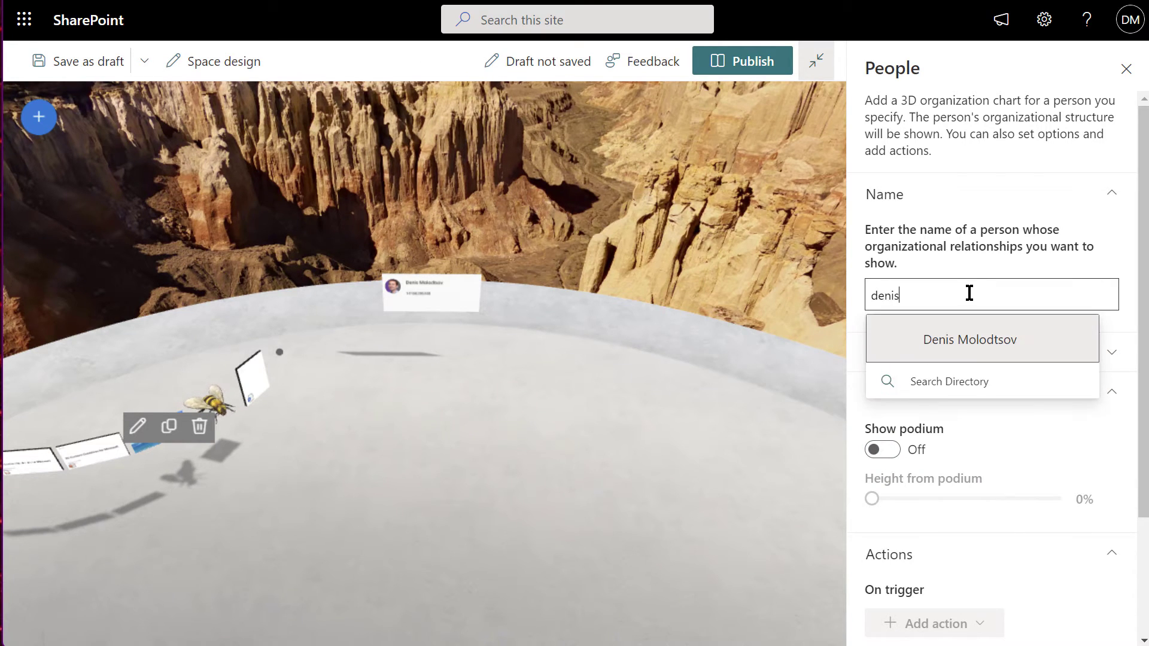
click(966, 341)
click(239, 70)
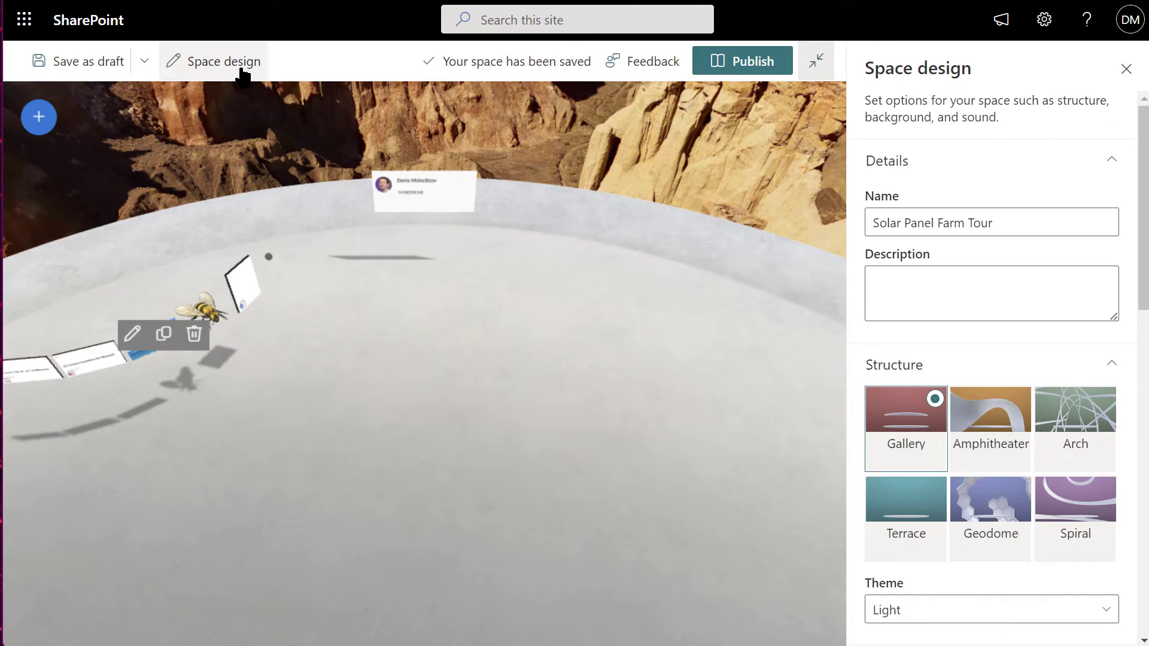
- Choose the Arch structure and the mountain-lake background after trying the red-rock desert
click(1091, 413)
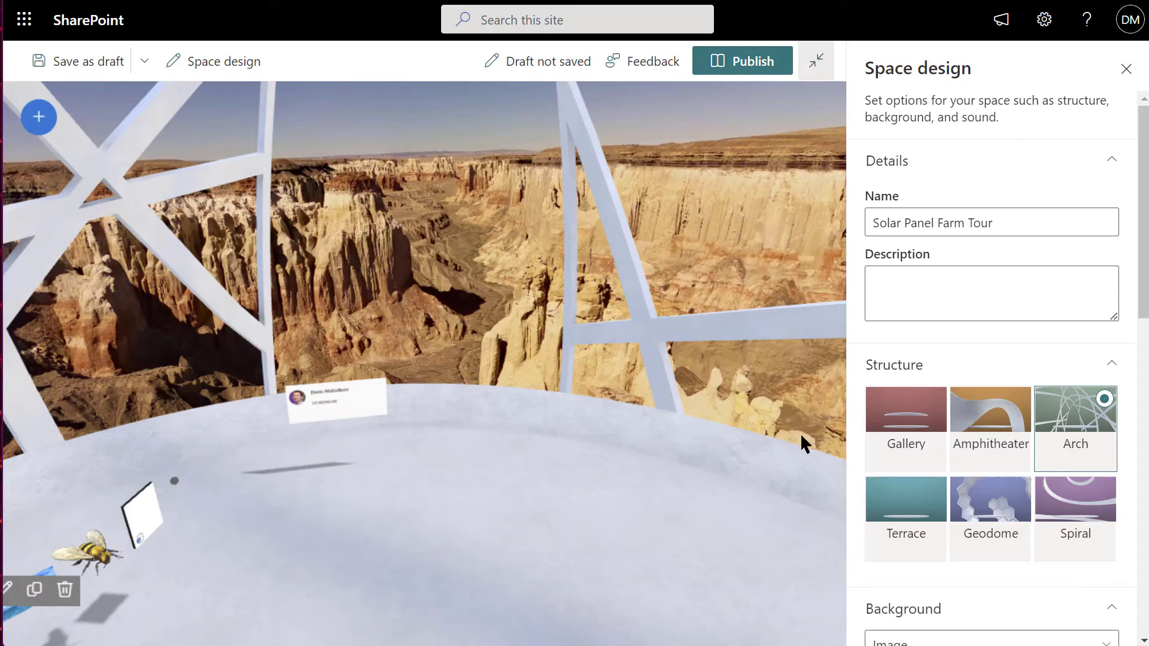
scroll(1038, 566, down, 3)
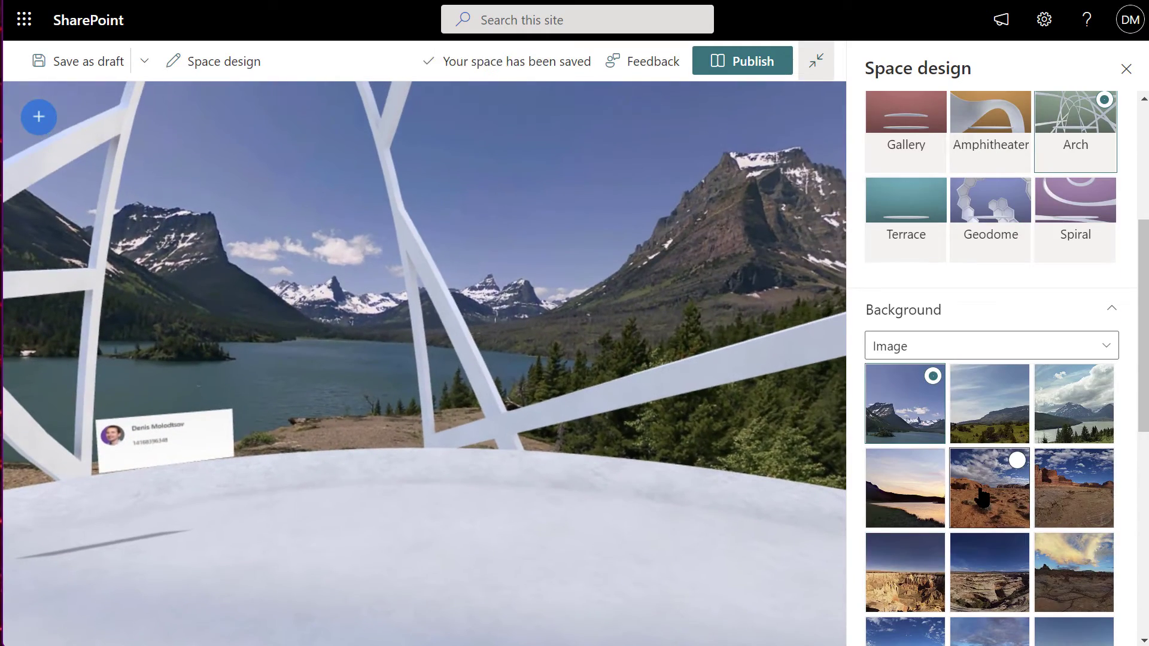
click(1100, 484)
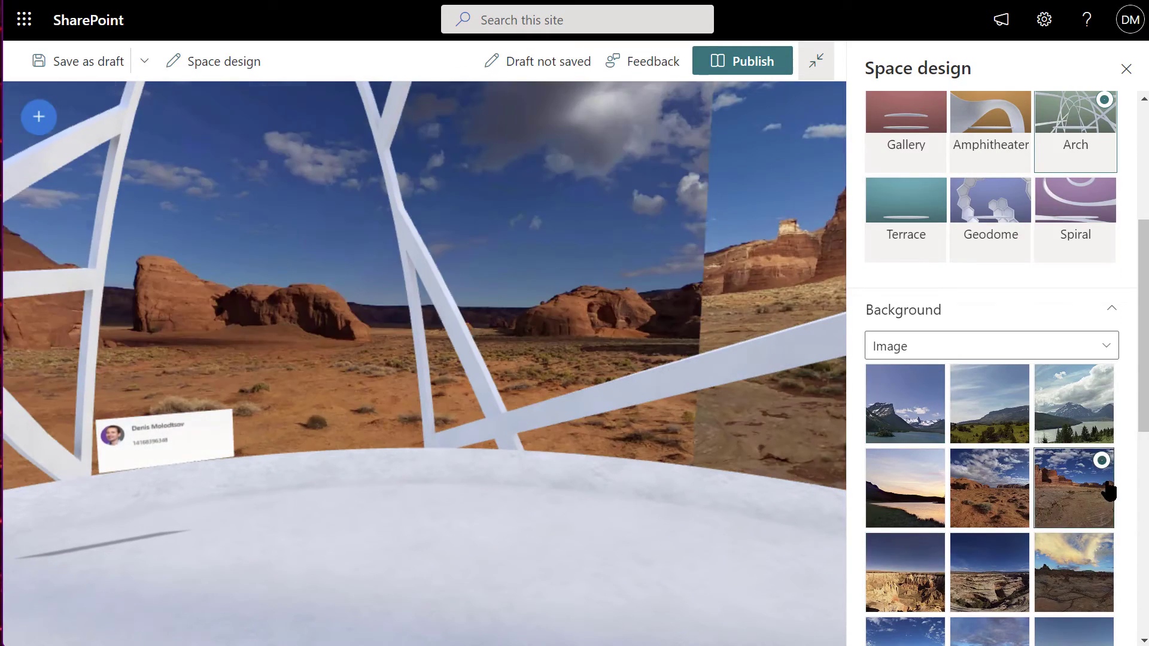
click(1104, 426)
scroll(1023, 368, down, 2)
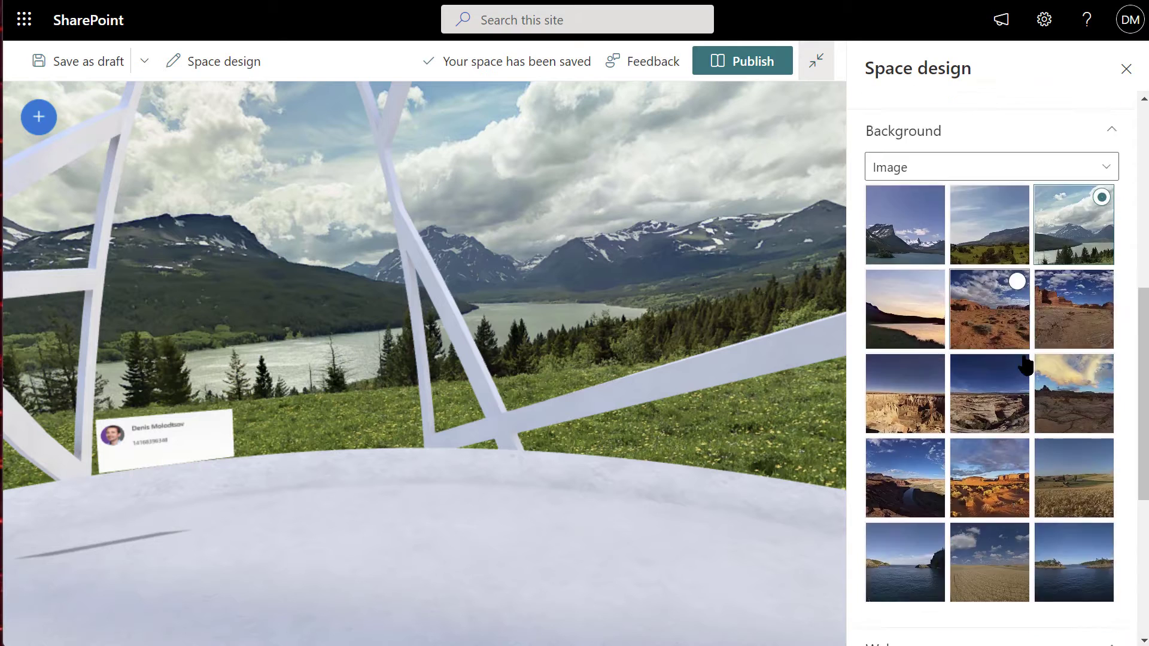
scroll(1015, 392, down, 3)
scroll(998, 380, down, 1)
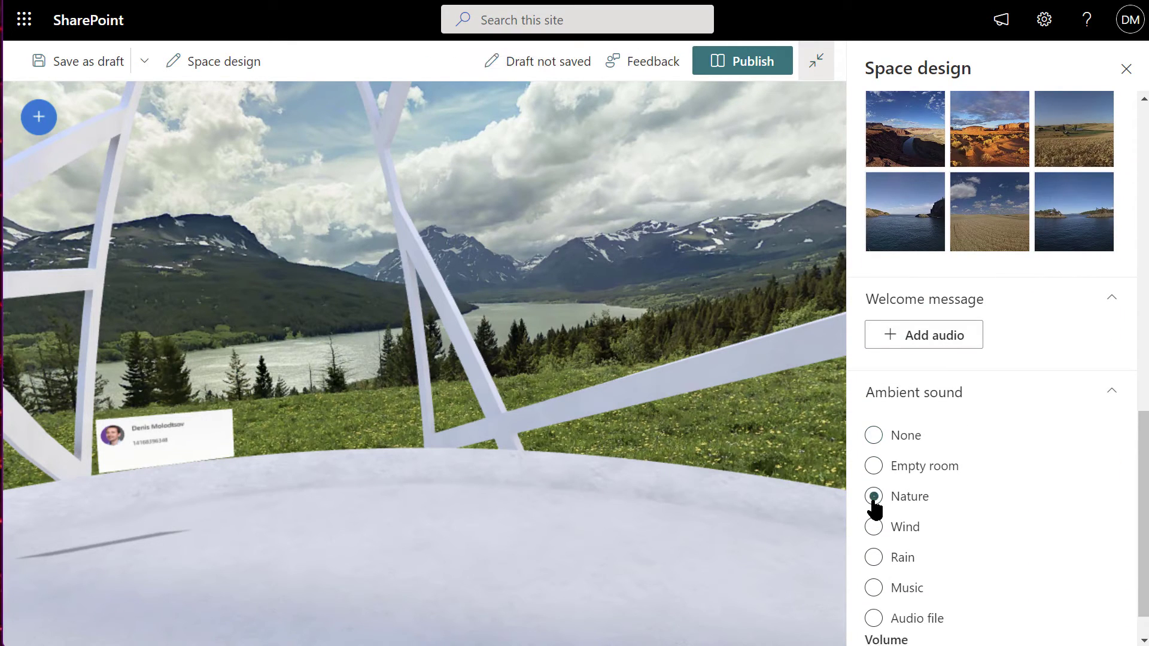
scroll(880, 504, down, 1)
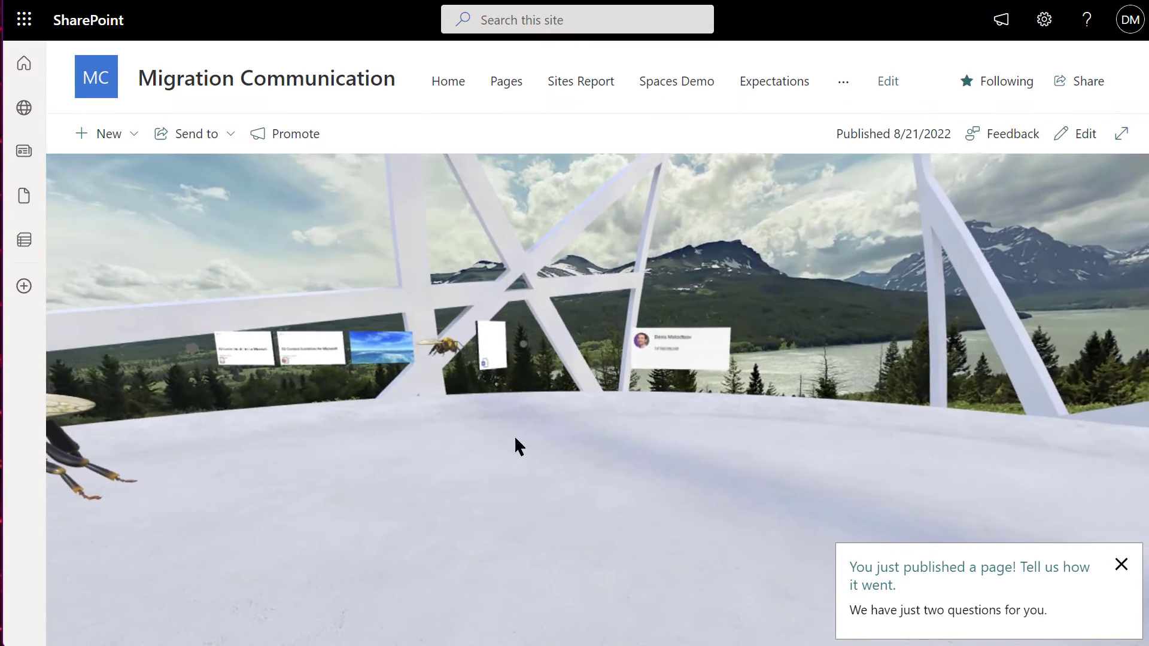
- Look toward the bee and welcome sign, switch to full screen, and dismiss the feedback prompt
drag(516, 446, 678, 419)
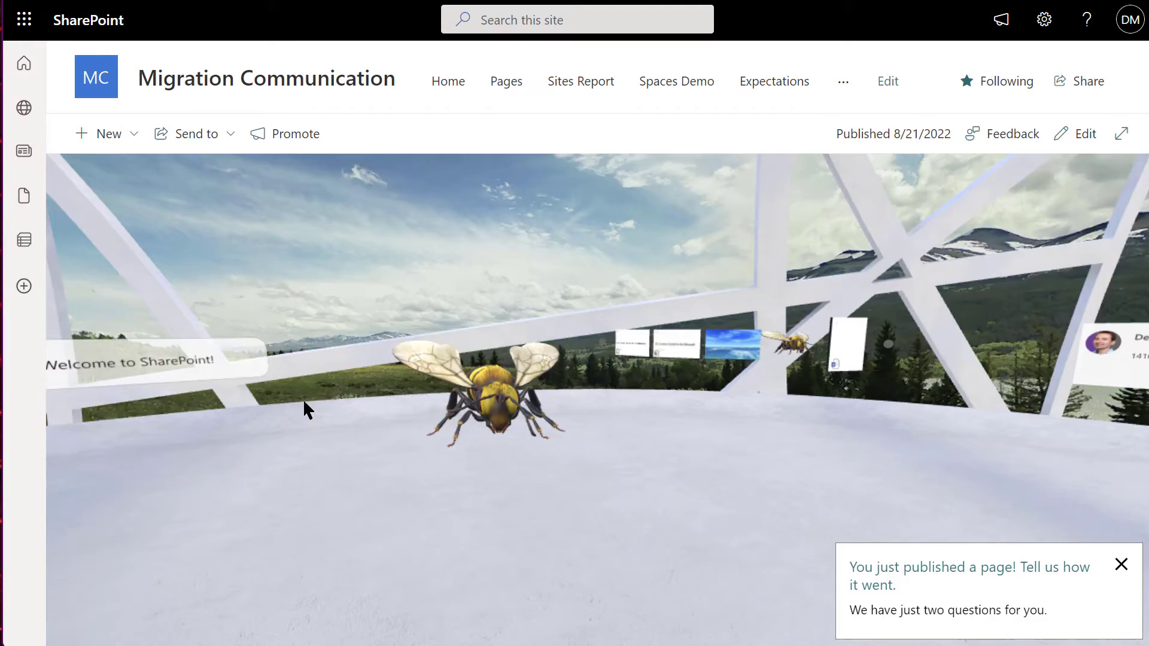
drag(302, 399, 1075, 150)
click(1121, 133)
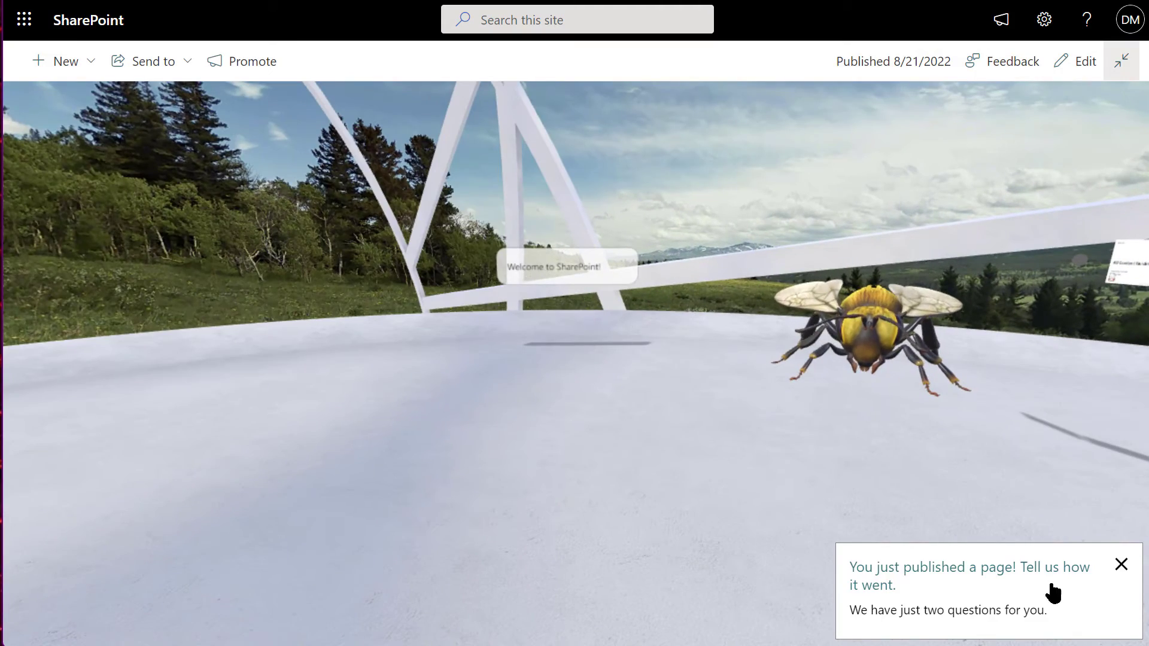
click(1121, 564)
- Turn past the mountains and lake, then preview the bee and the 3D Content Guidelines presentation
key(Left)
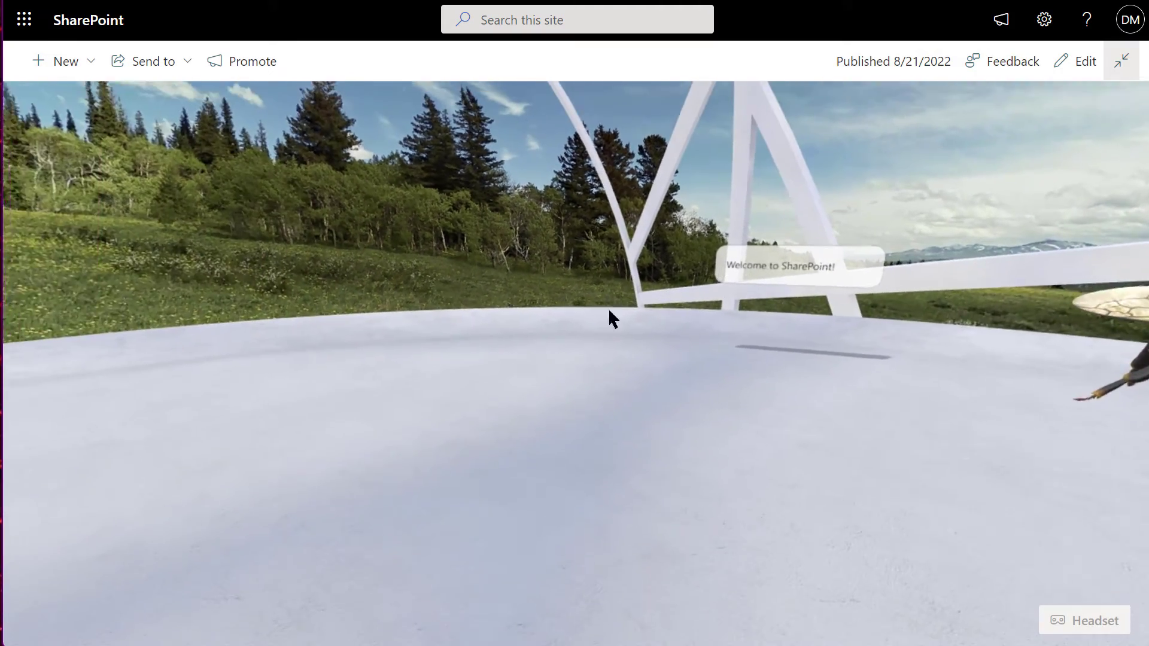
key(Left)
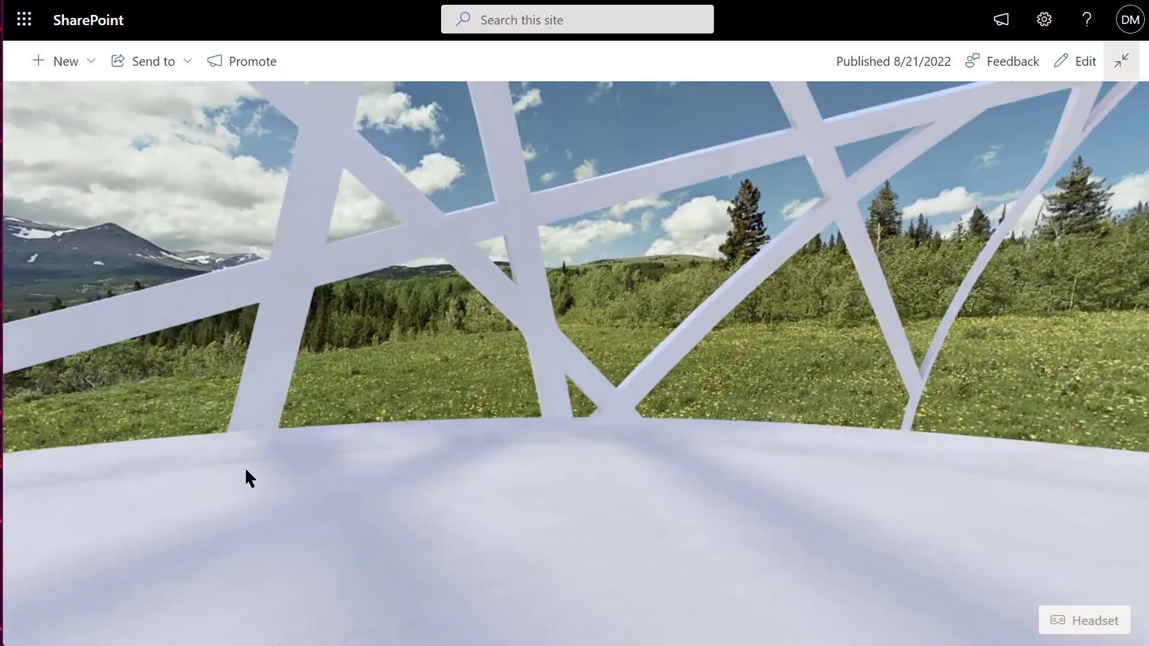
key(Left)
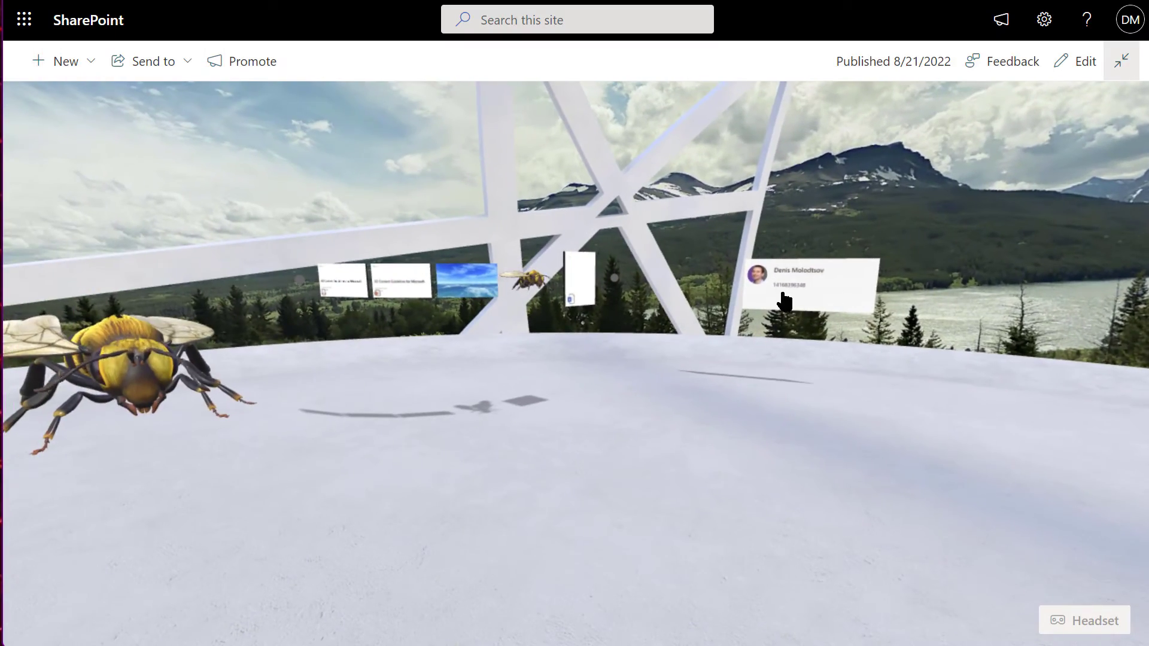
click(538, 286)
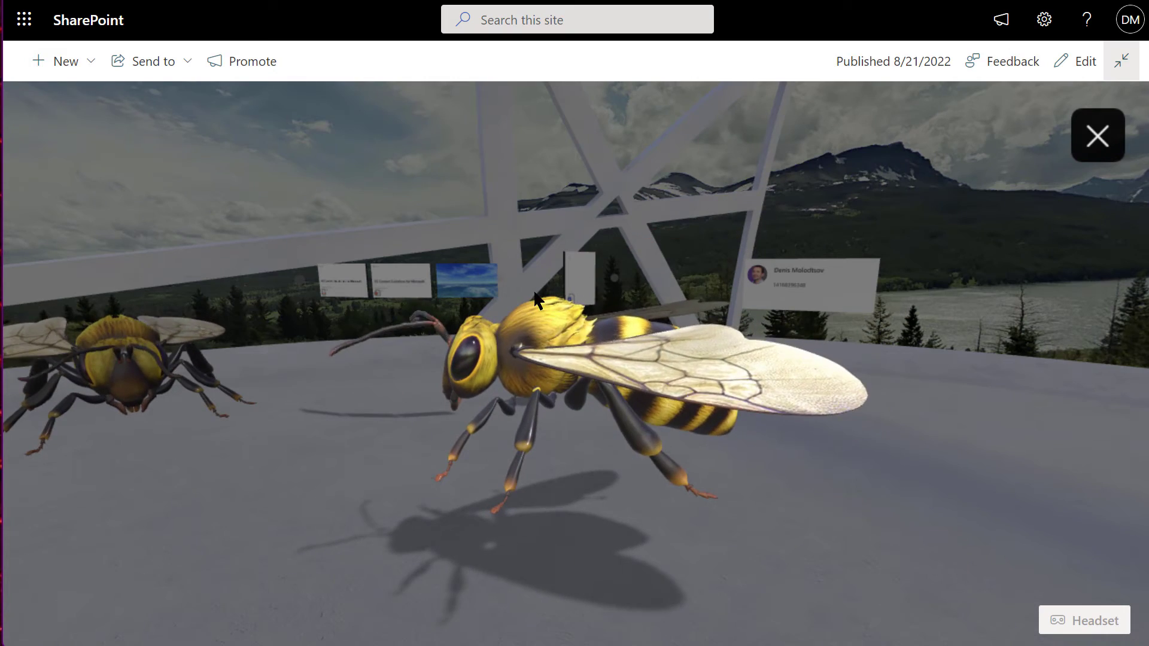
click(1097, 128)
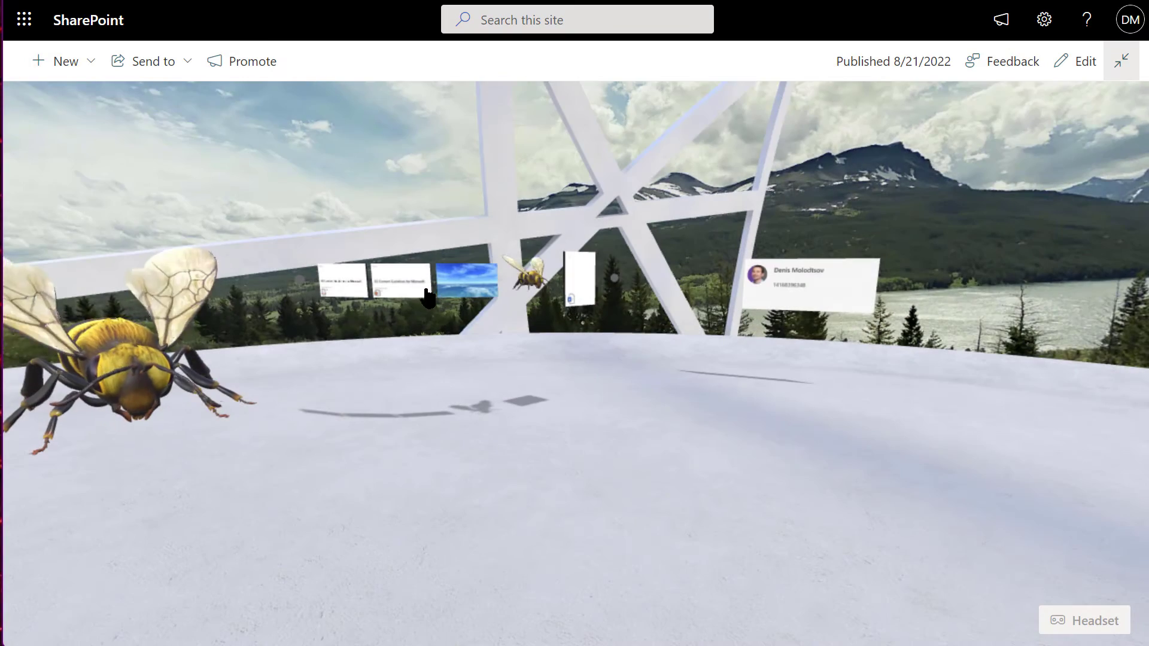
click(424, 292)
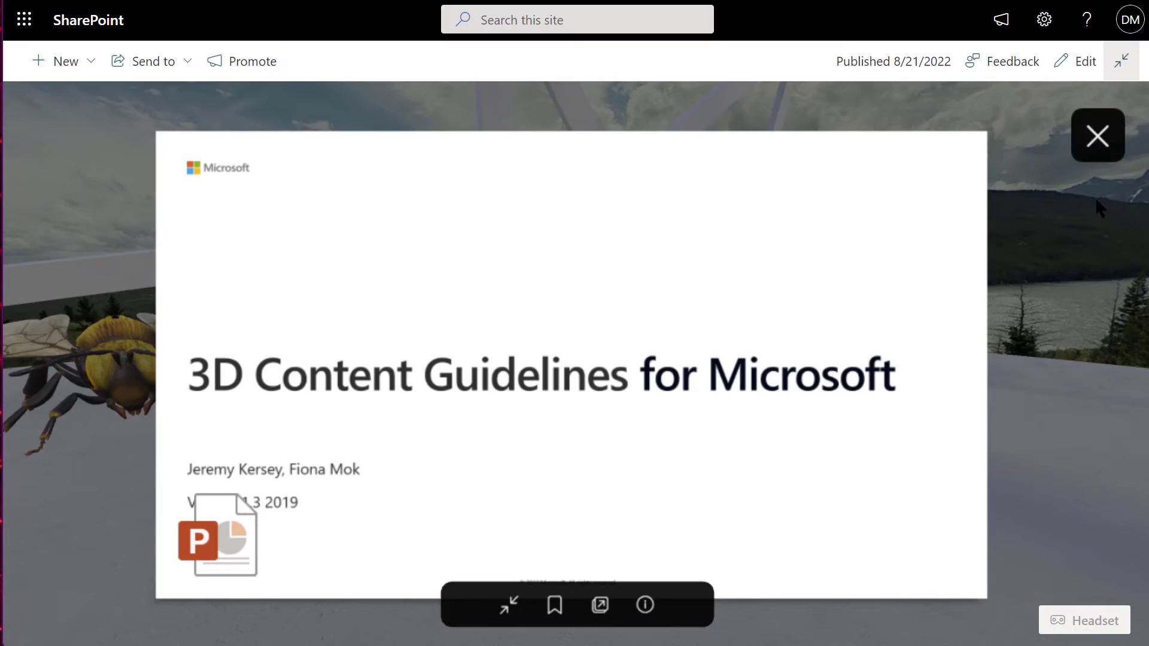
click(1098, 137)
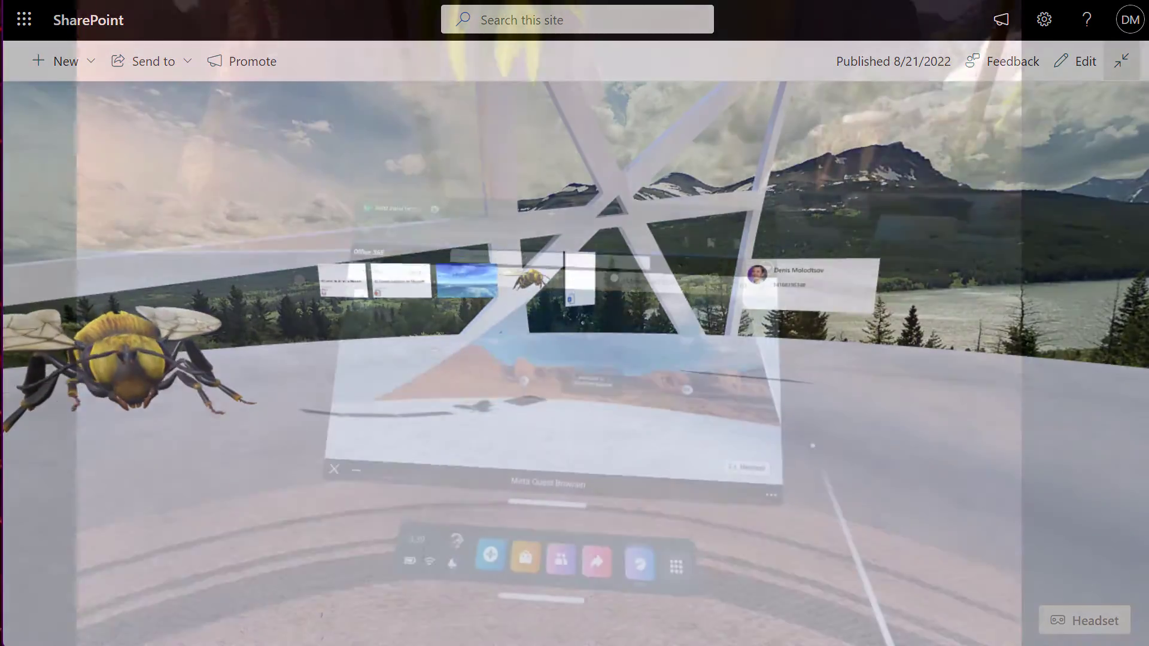